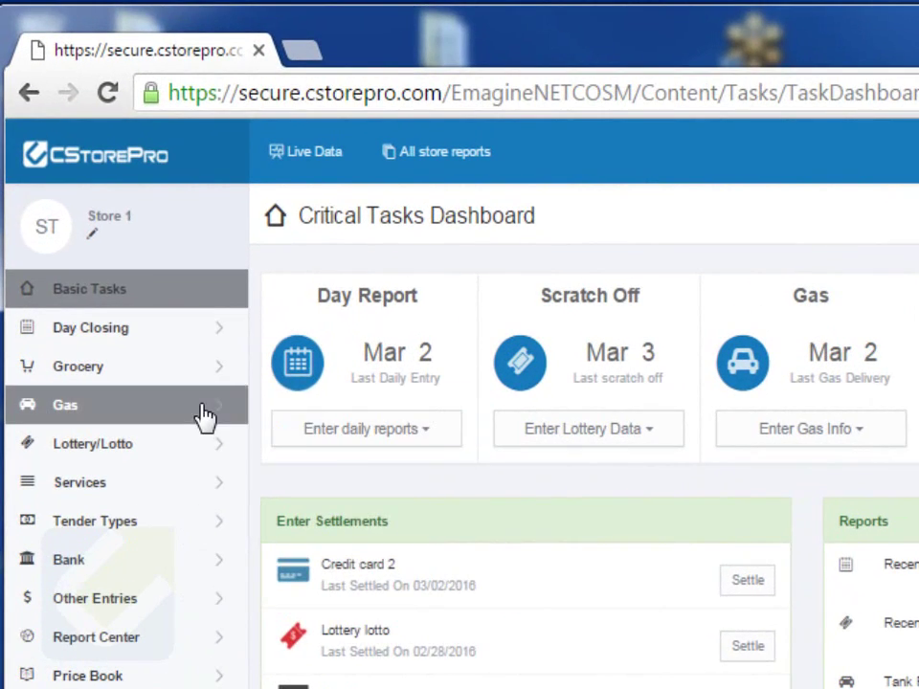
Step: Open the Gas dashboard and view the profit-per-gallon details of the fuel grades
left_click(152, 311)
left_click(300, 412)
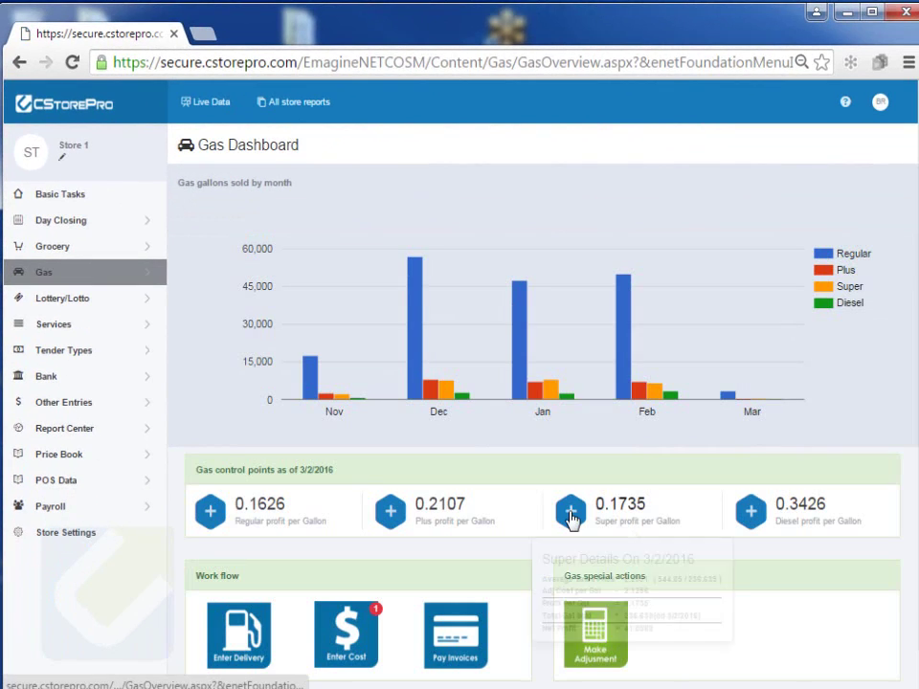
mouse_move(322, 400)
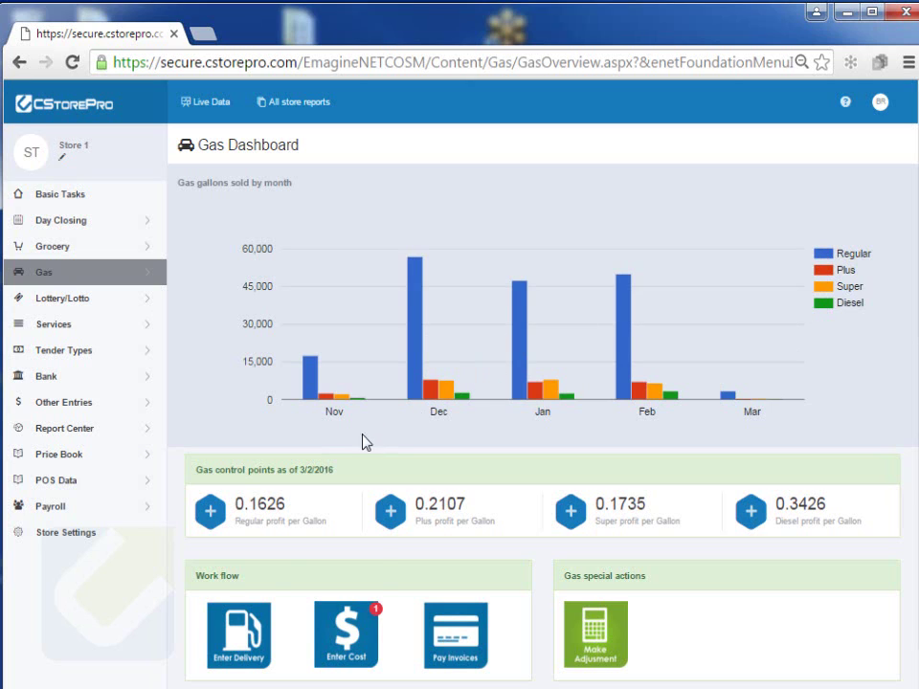
mouse_move(242, 517)
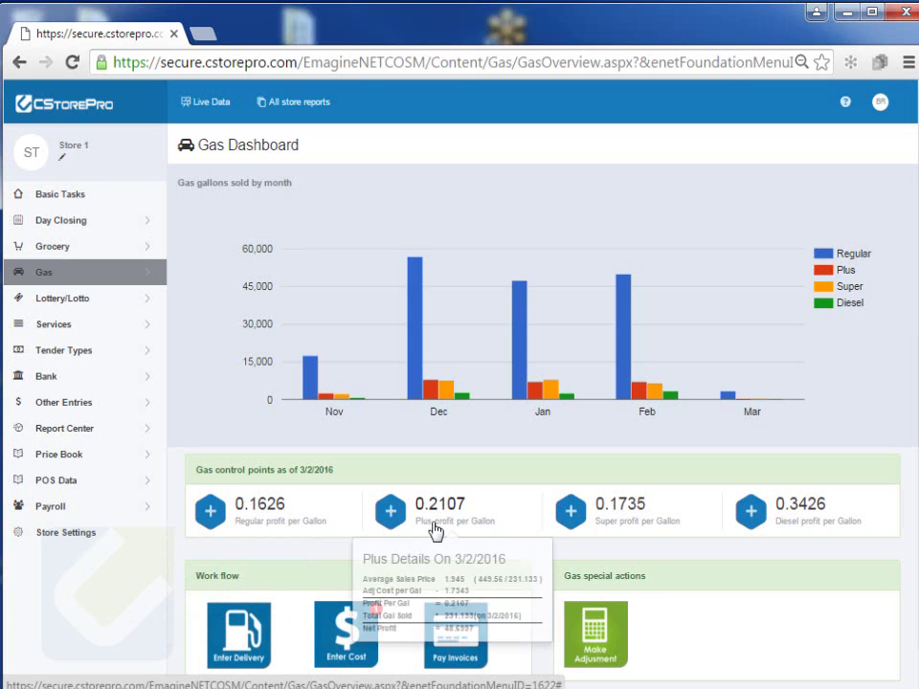
mouse_move(679, 531)
mouse_move(769, 516)
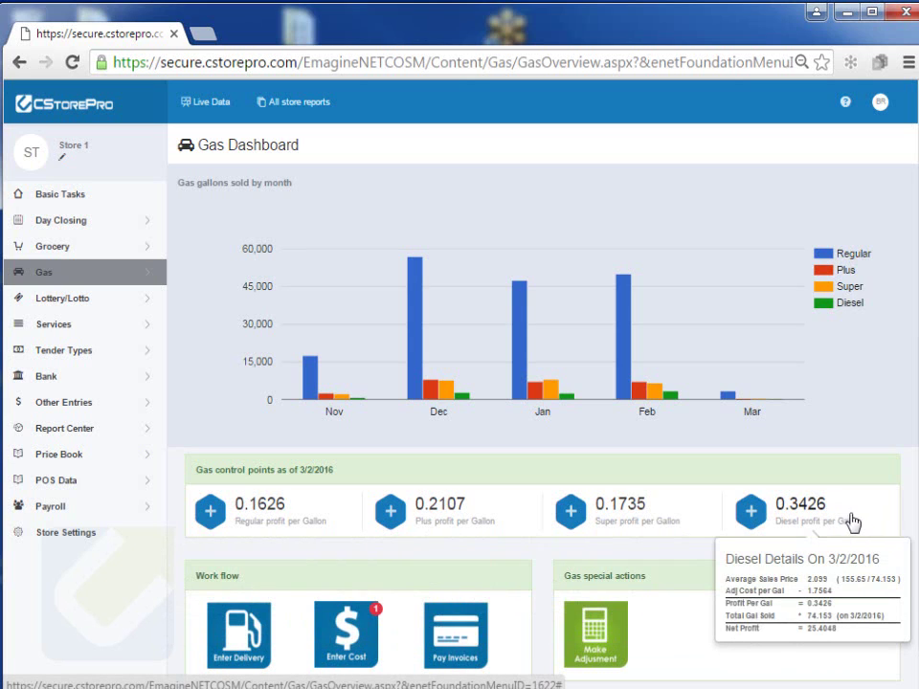
mouse_move(600, 521)
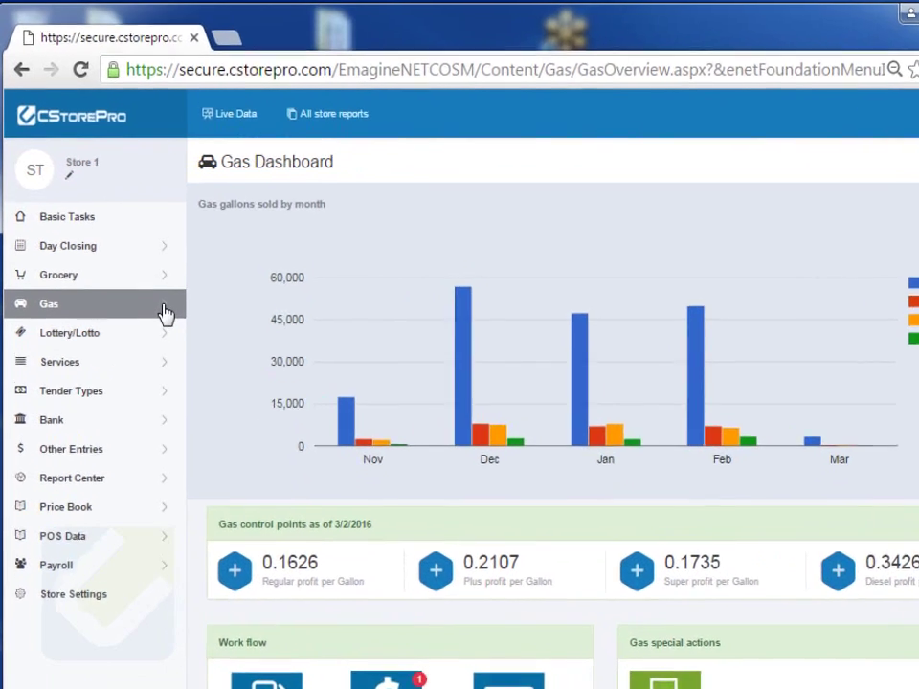
Step: Run the Regular grade tank report for Feb 2016 and review its daily rows through to the totals
mouse_move(147, 280)
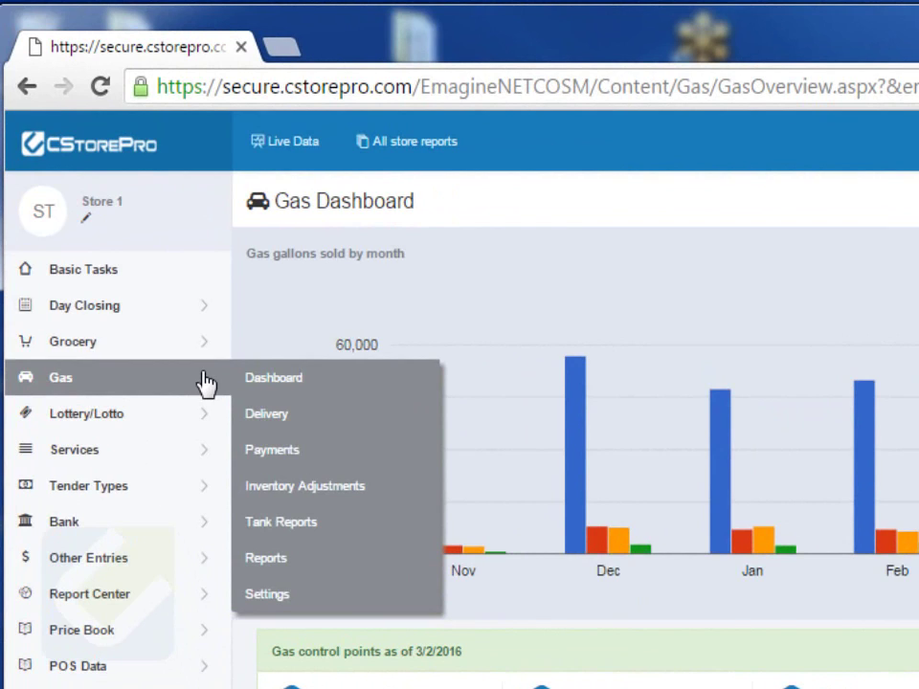
left_click(285, 524)
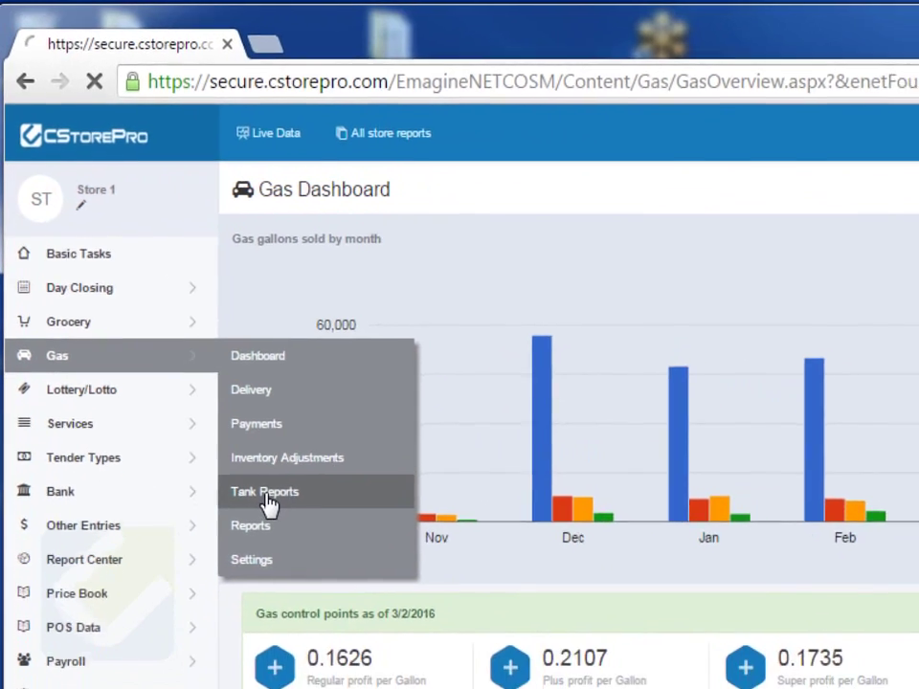
left_click(290, 247)
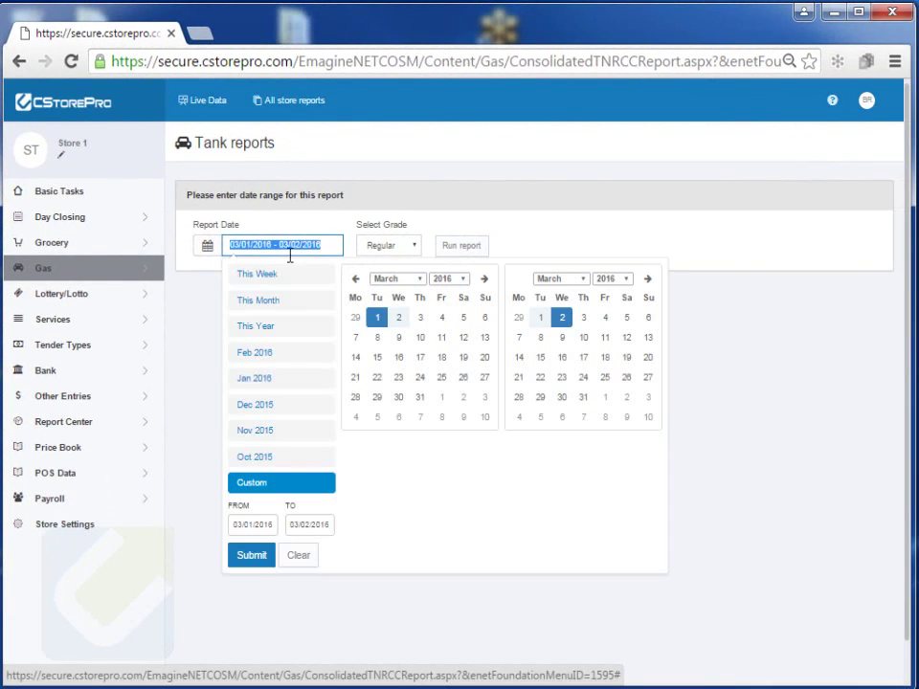
left_click(266, 363)
left_click(468, 248)
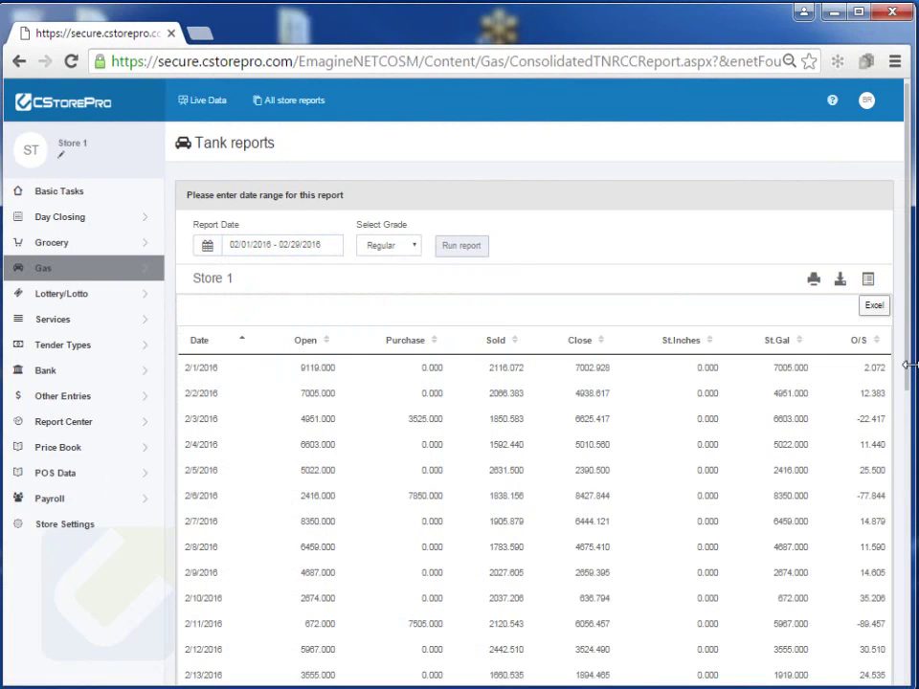
left_click_drag(909, 373, 886, 652)
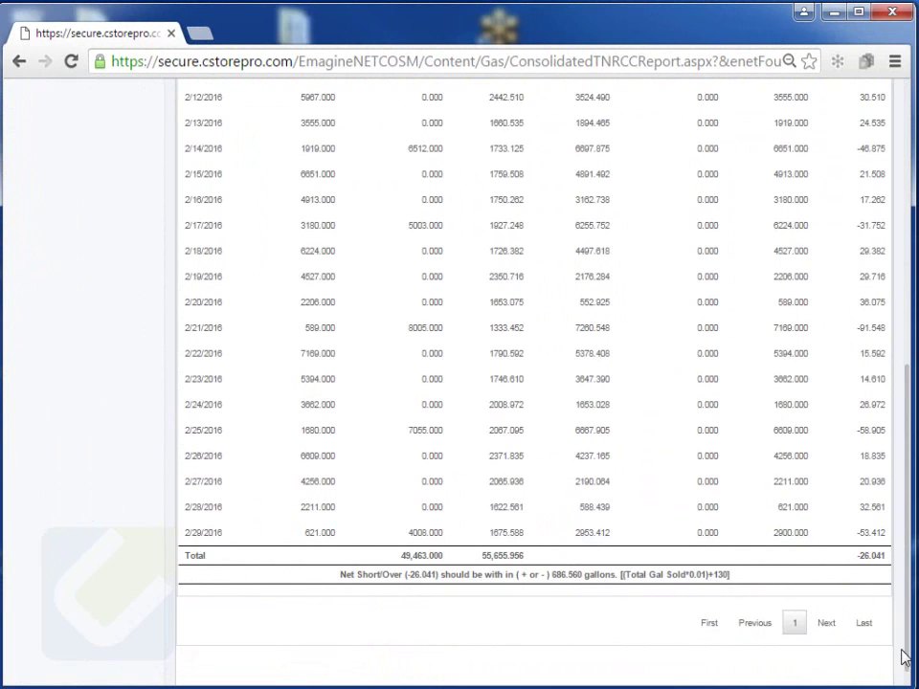
scroll(909, 622, "up", 10)
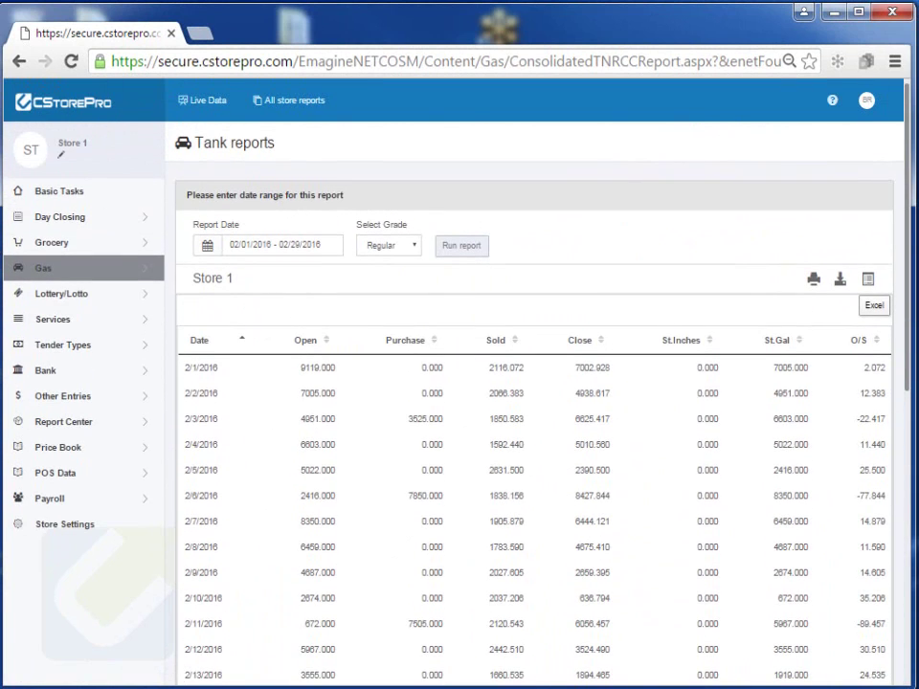
Step: Preview the tank report printout in portrait layout and cancel it without saving
left_click(812, 280)
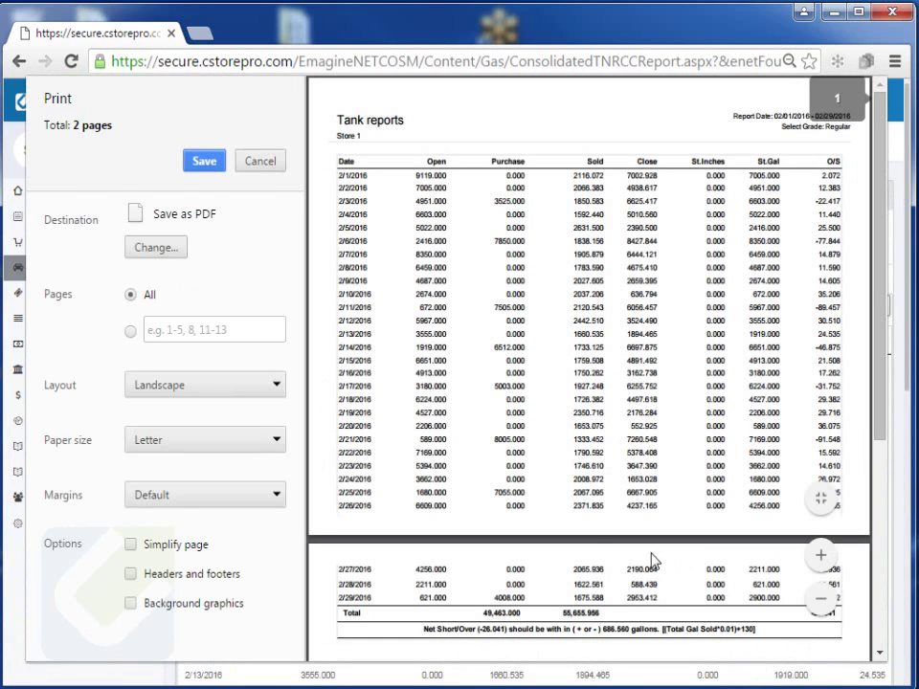
left_click(249, 385)
left_click(168, 403)
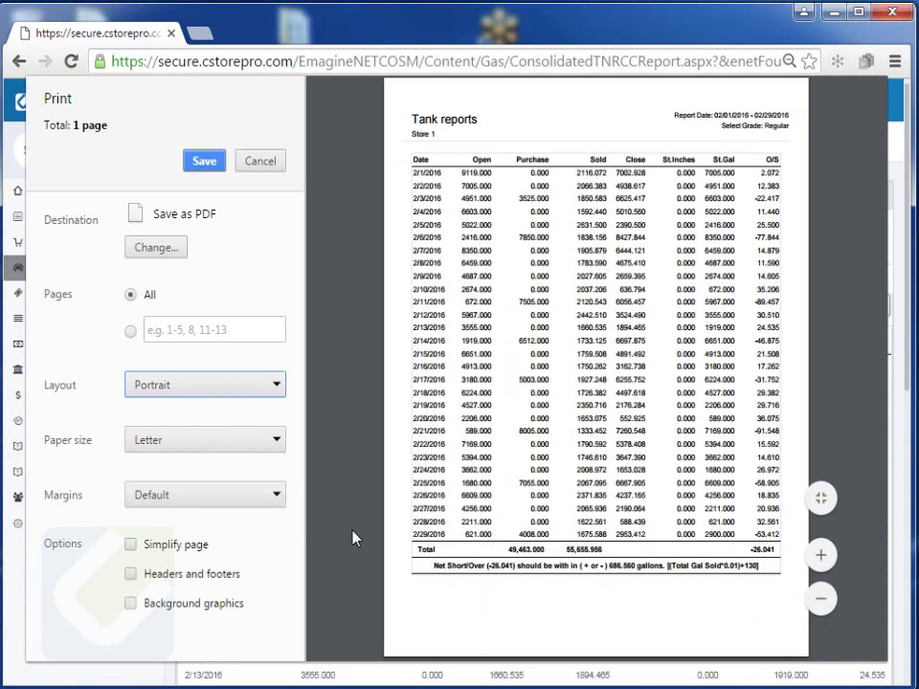
left_click(268, 163)
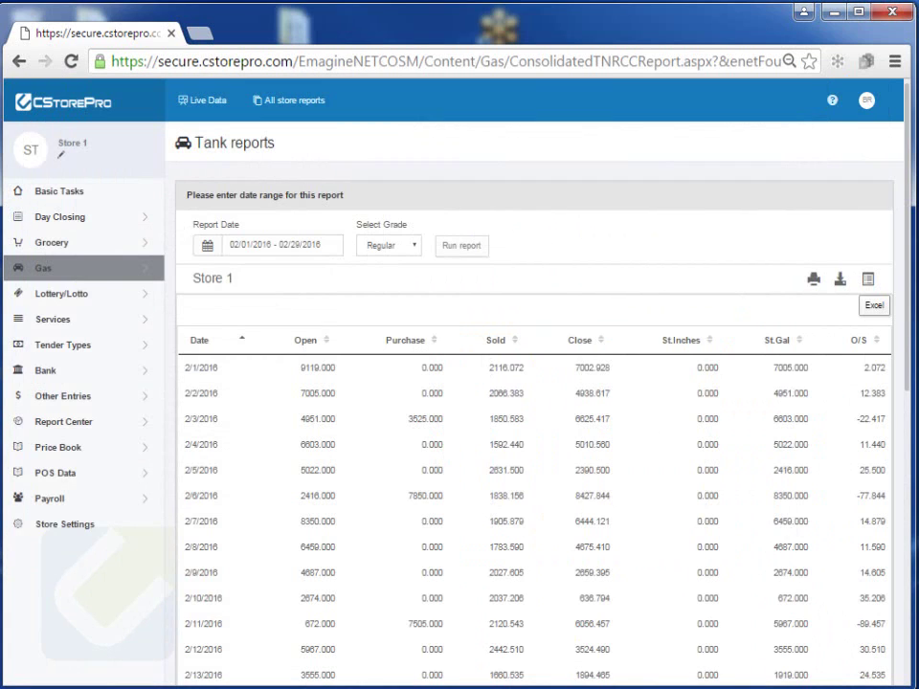
Step: Run the tank report for the Plus grade over the same February date range
left_click(384, 248)
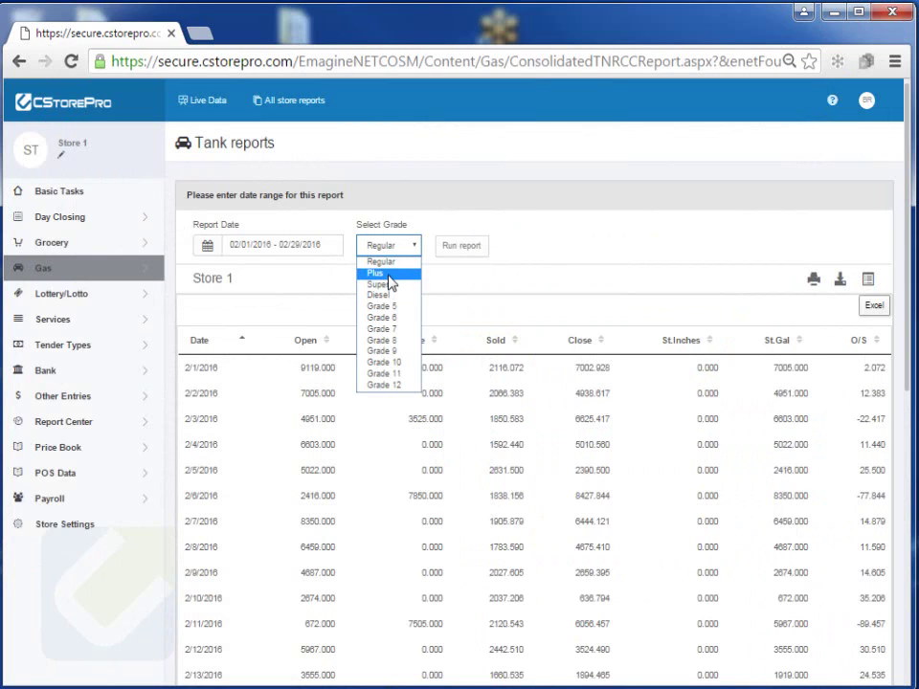
left_click(388, 275)
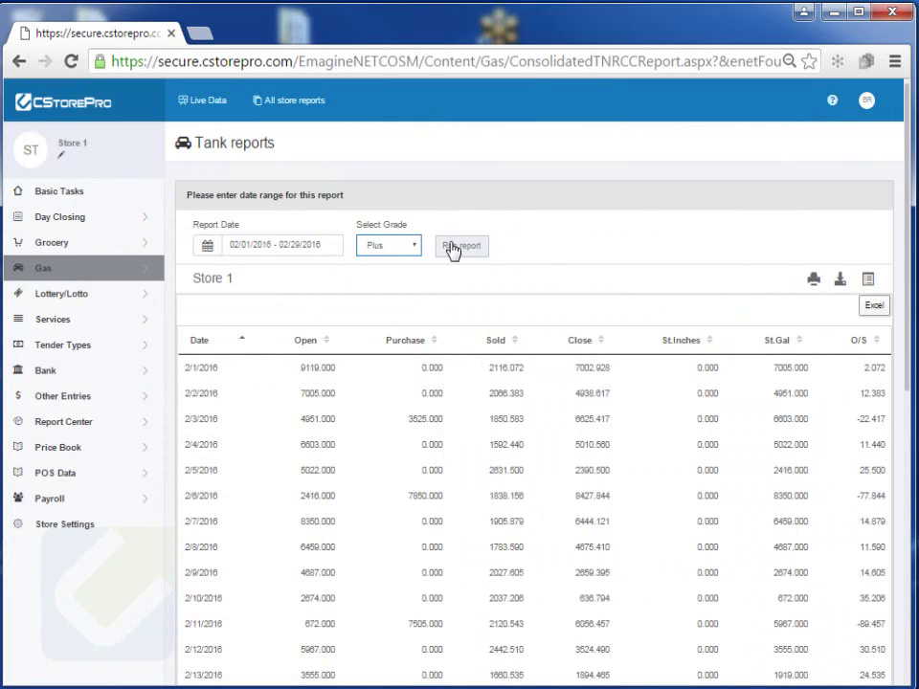
left_click(454, 248)
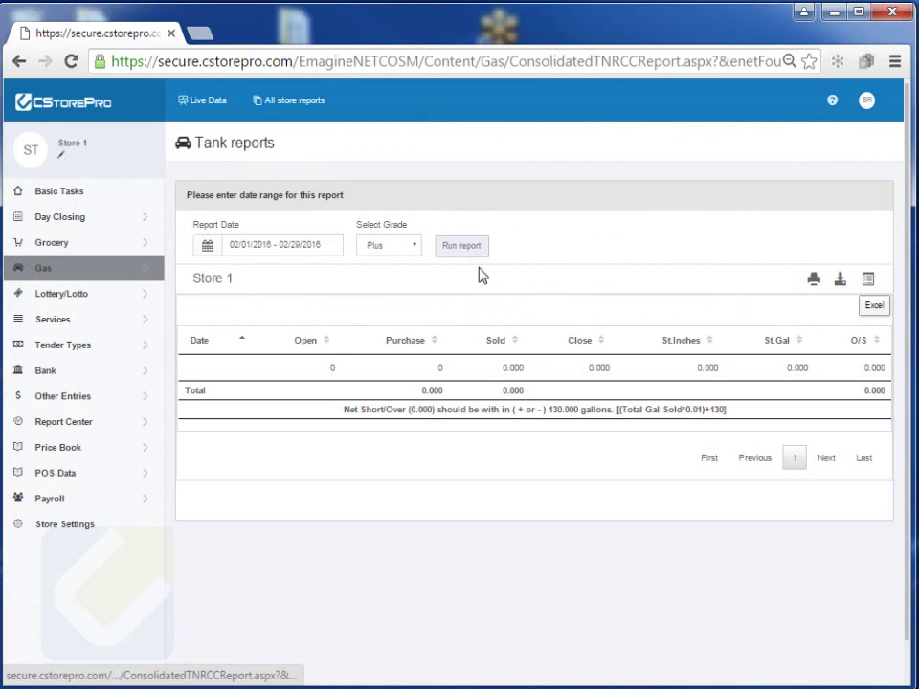
left_click(413, 249)
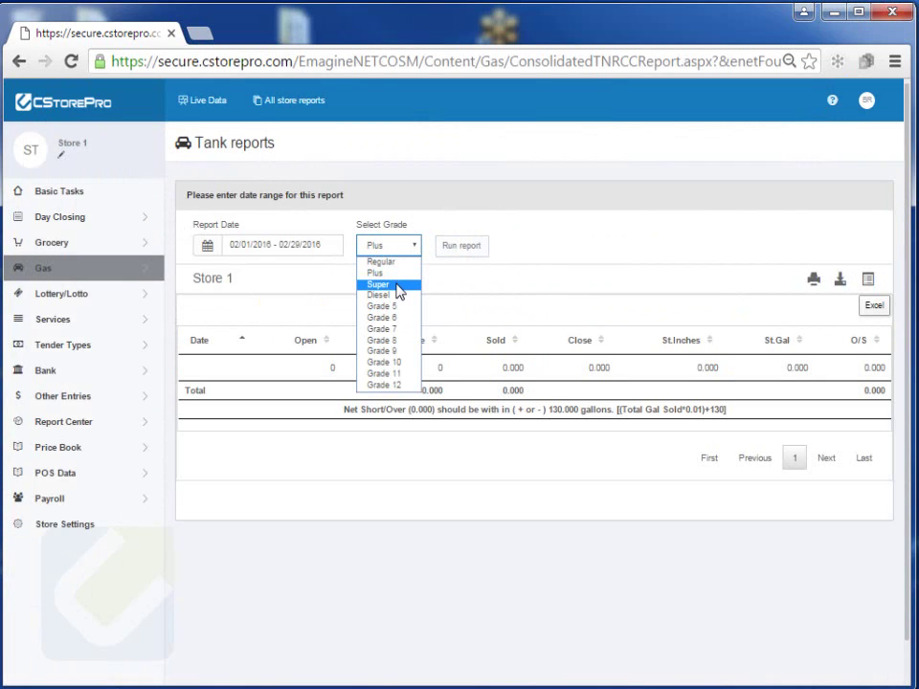
left_click(496, 304)
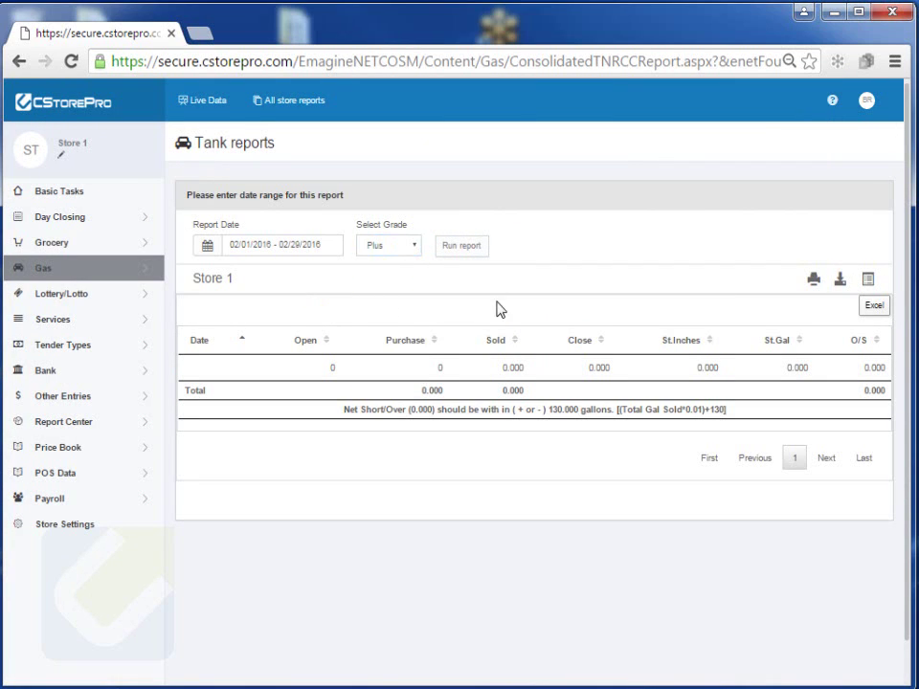
Step: Draft a gas inventory adjustment dated 03/01/2016 with actual gallons Regular 856, Super 984 and Diesel 629, and discard it
left_click(154, 272)
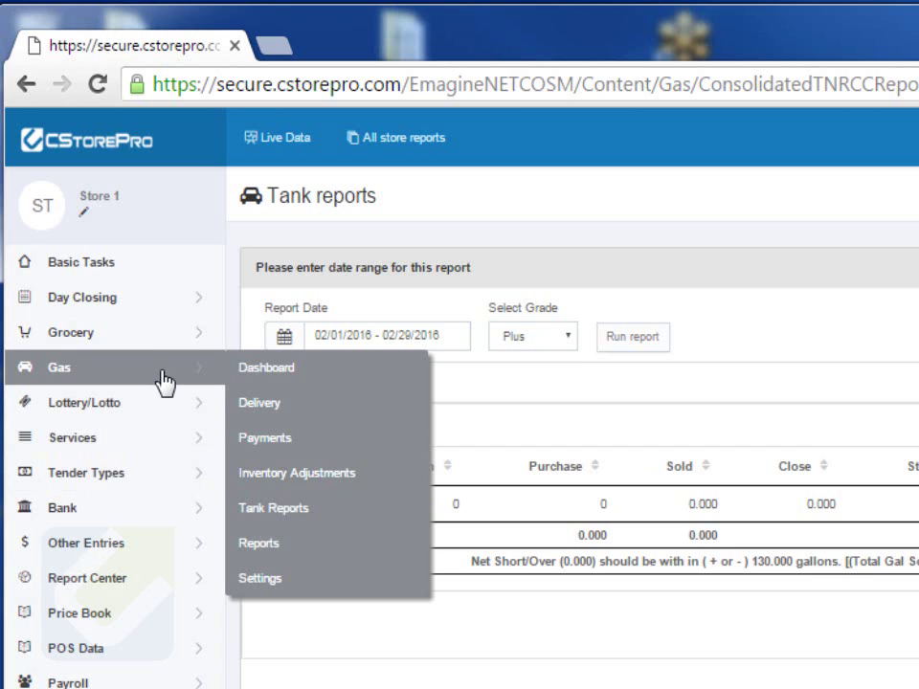
left_click(297, 478)
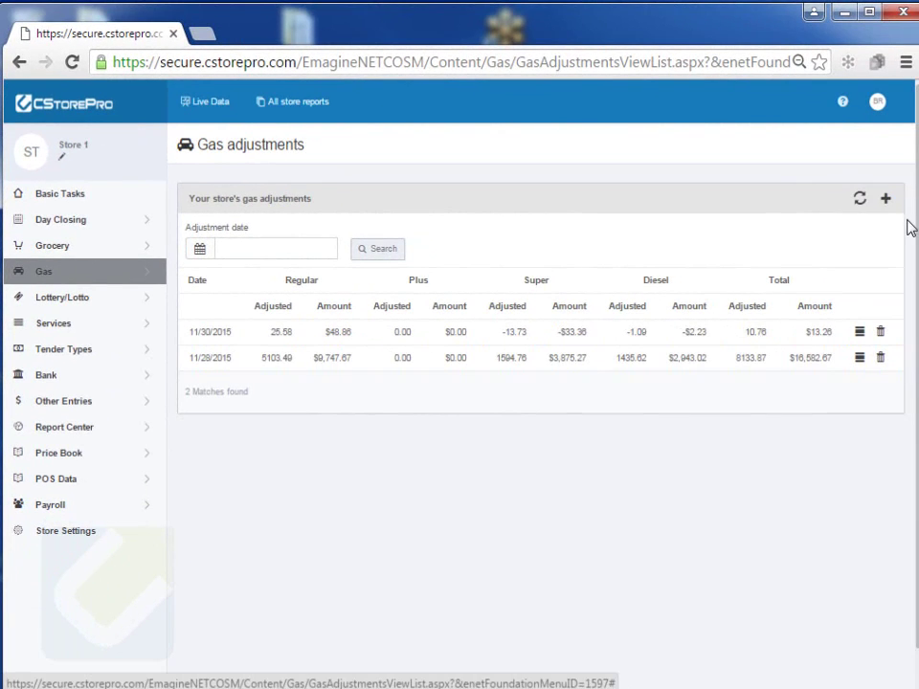
left_click(886, 199)
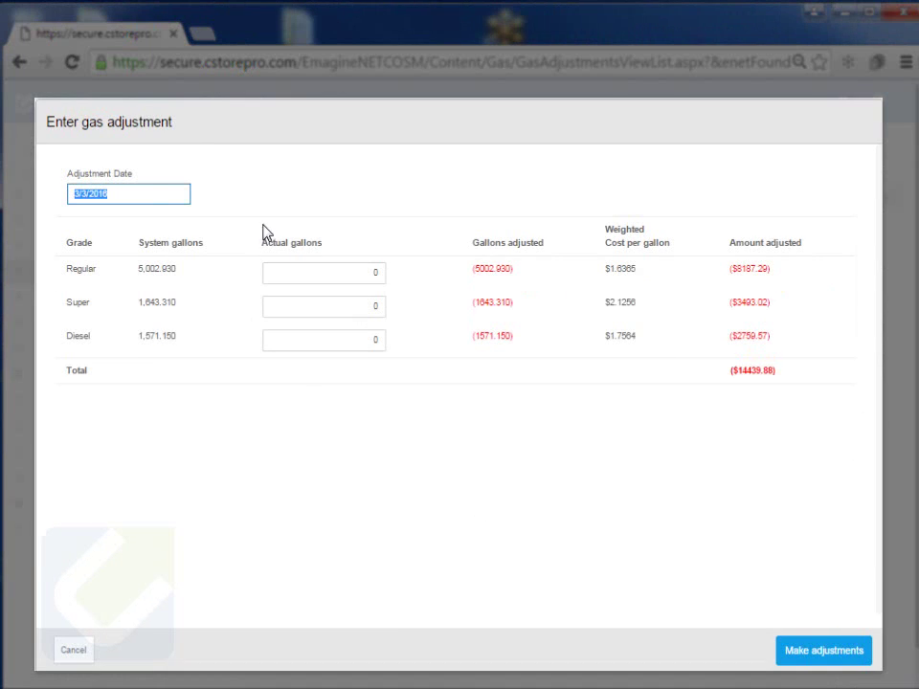
left_click(143, 193)
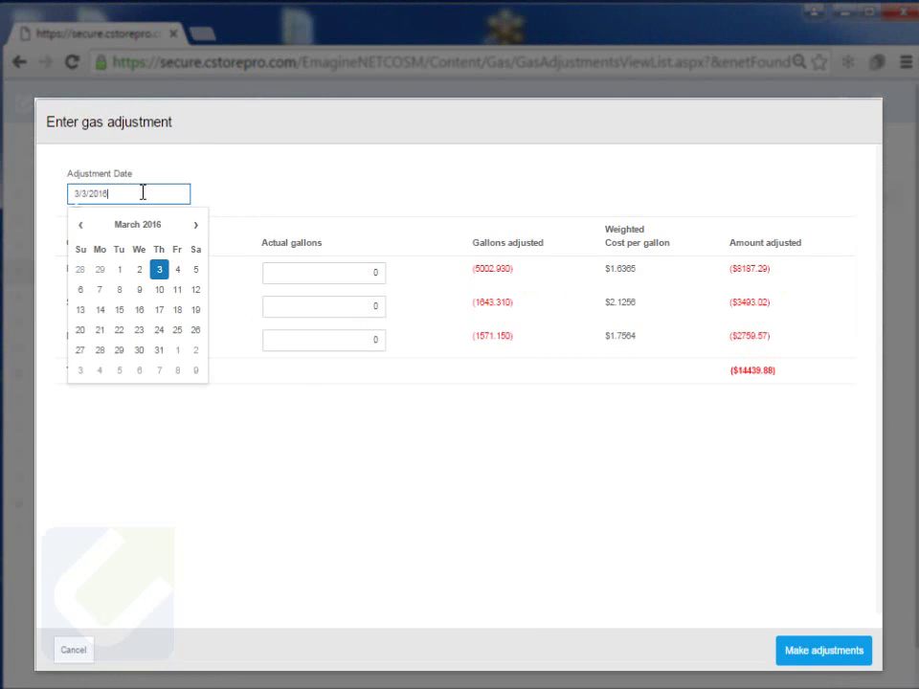
left_click(119, 272)
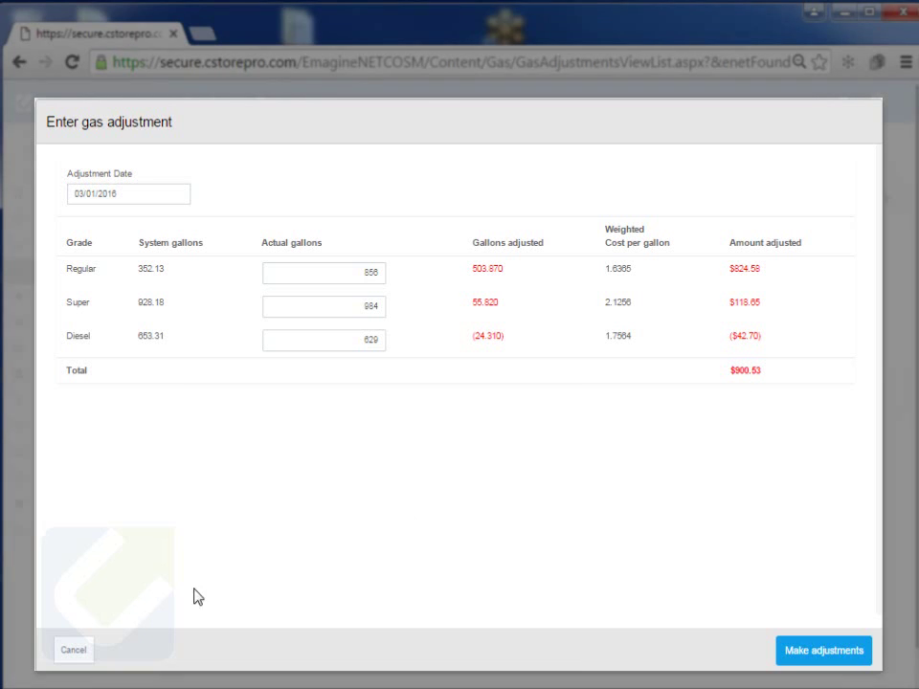
left_click(69, 649)
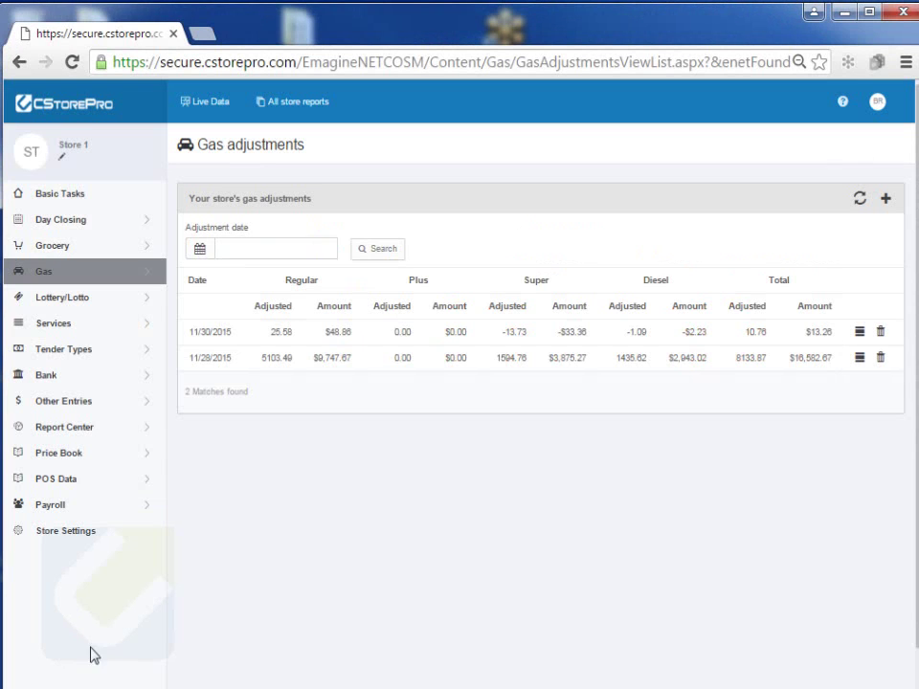
Step: Run the Gas Profit report from the gas reports for Feb 2016
left_click(102, 275)
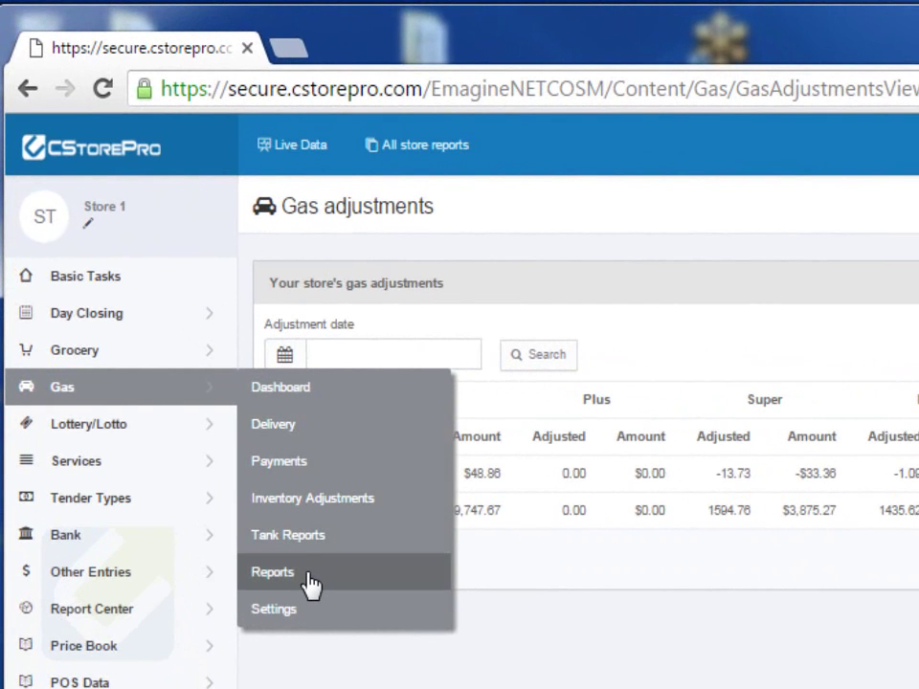
left_click(311, 584)
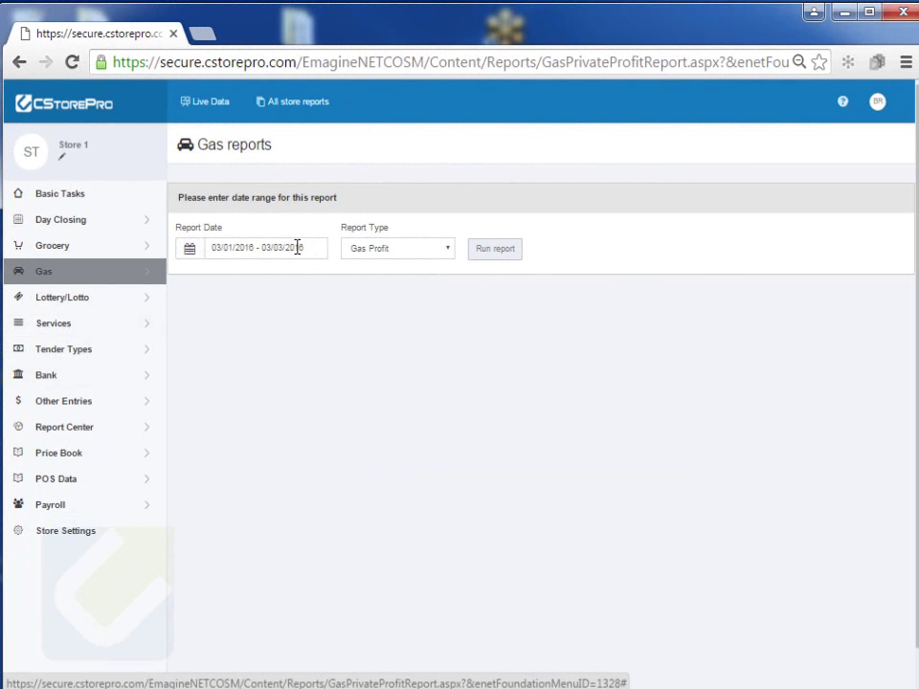
left_click(296, 246)
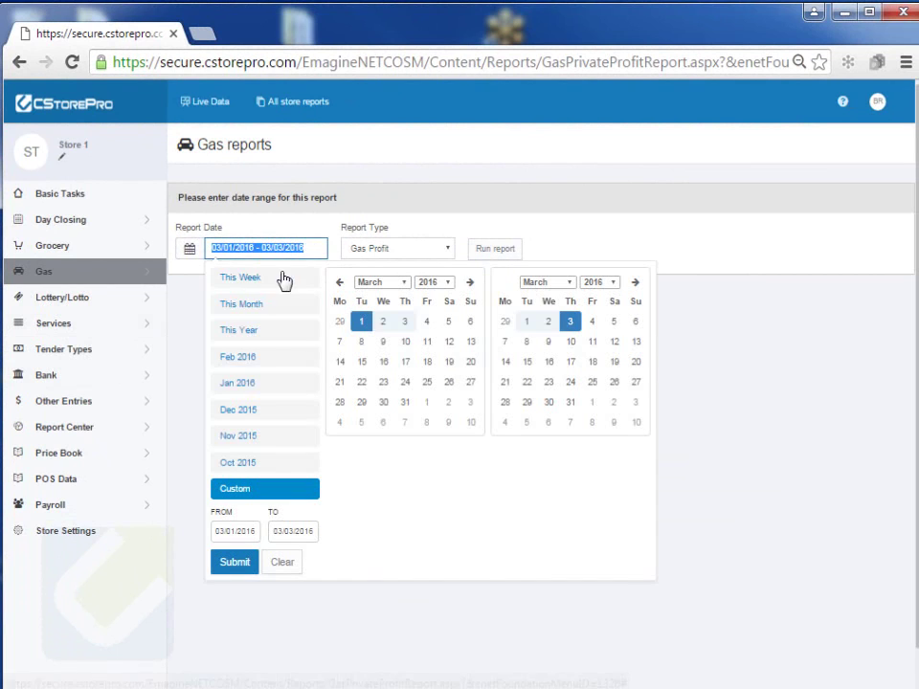
left_click(244, 367)
left_click(484, 254)
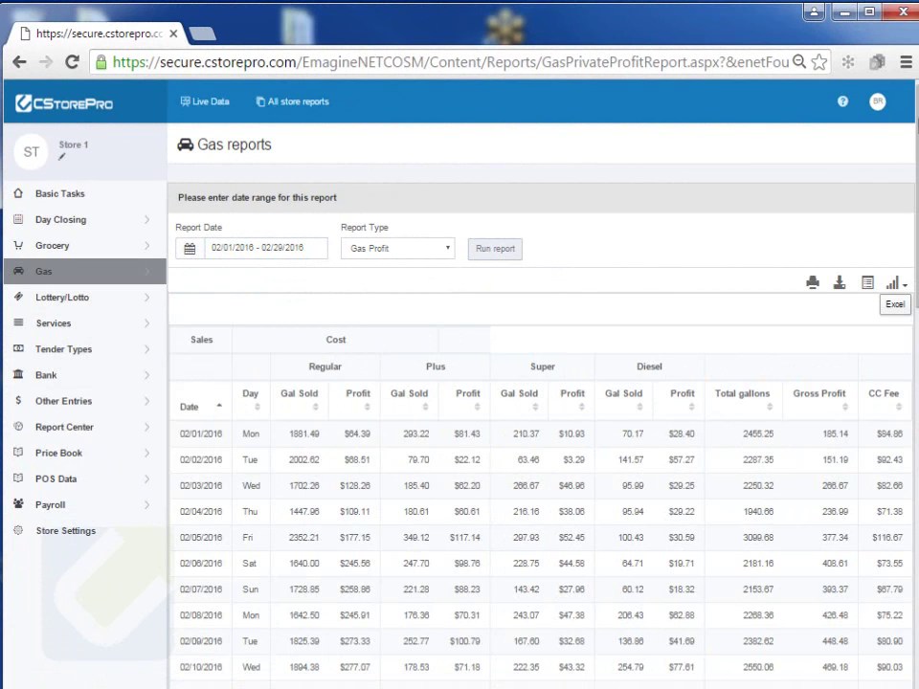
Step: Examine the Gas Profit report's daily gallons, profit and cost columns, its totals, and the net profit per gallon after adjustments
scroll(826, 344, "down", 8)
scroll(885, 383, "up", 2)
scroll(900, 287, "up", 5)
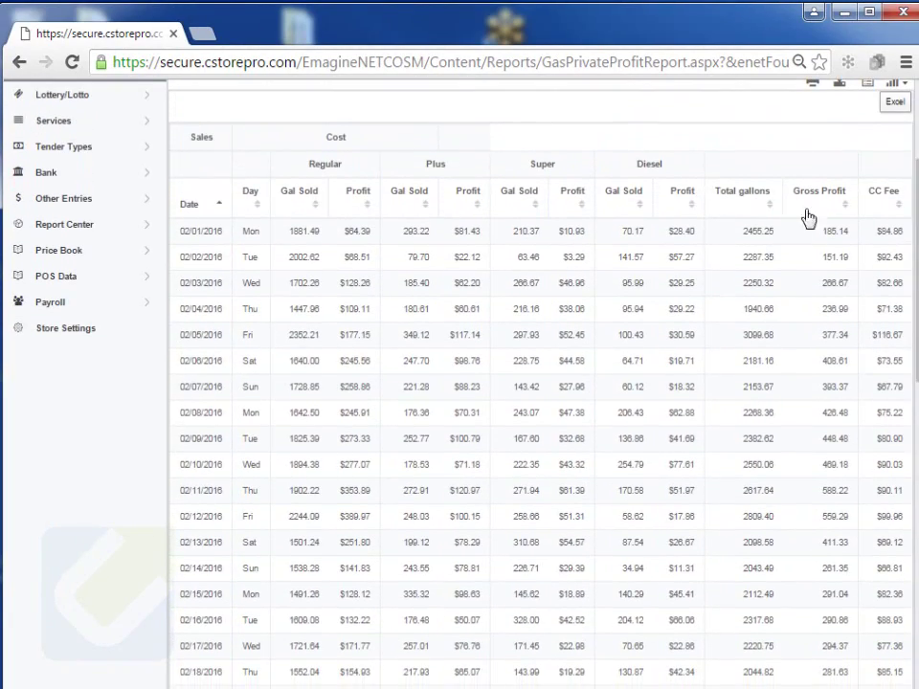
left_click_drag(773, 260, 834, 284)
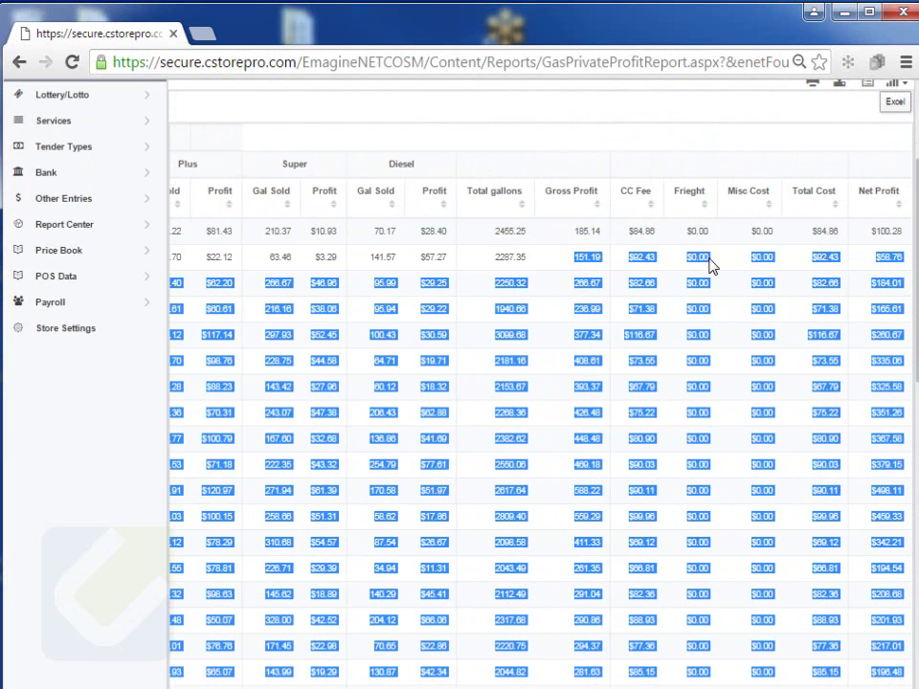
left_click(894, 263)
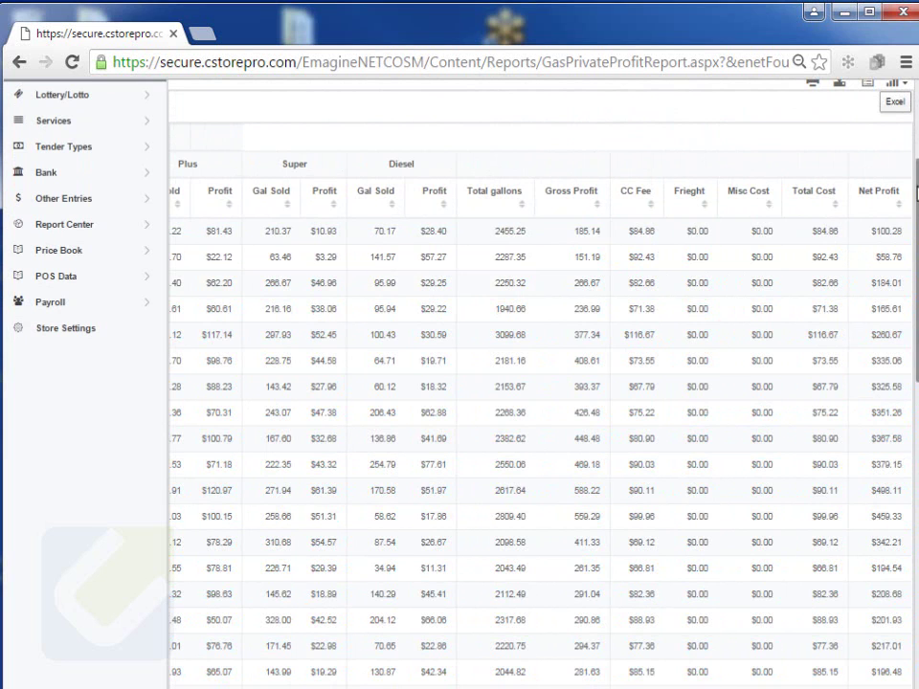
scroll(881, 497, "down", 10)
scroll(881, 496, "down", 2)
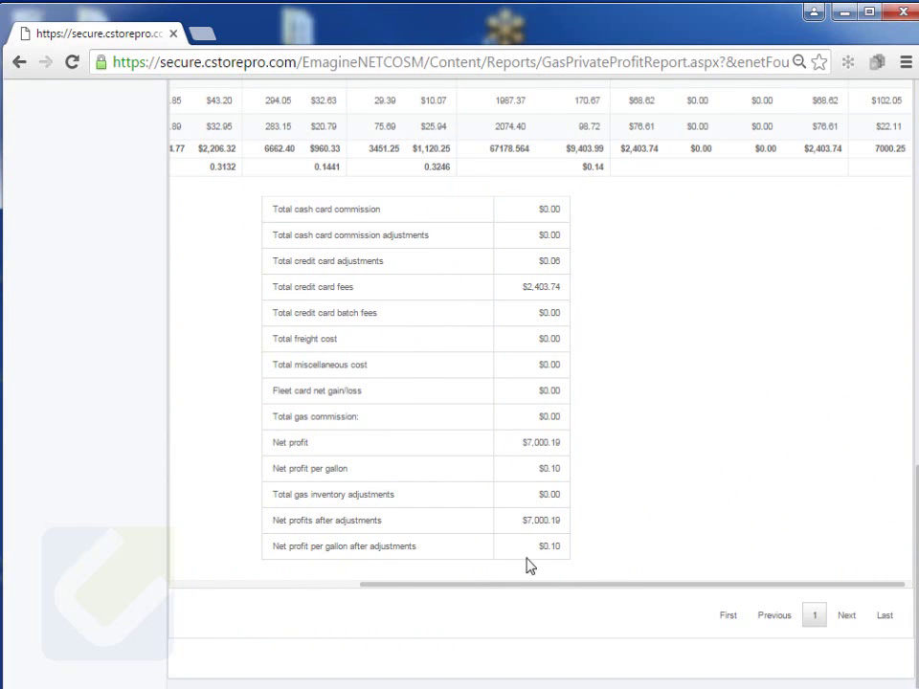
left_click_drag(513, 586, 457, 585)
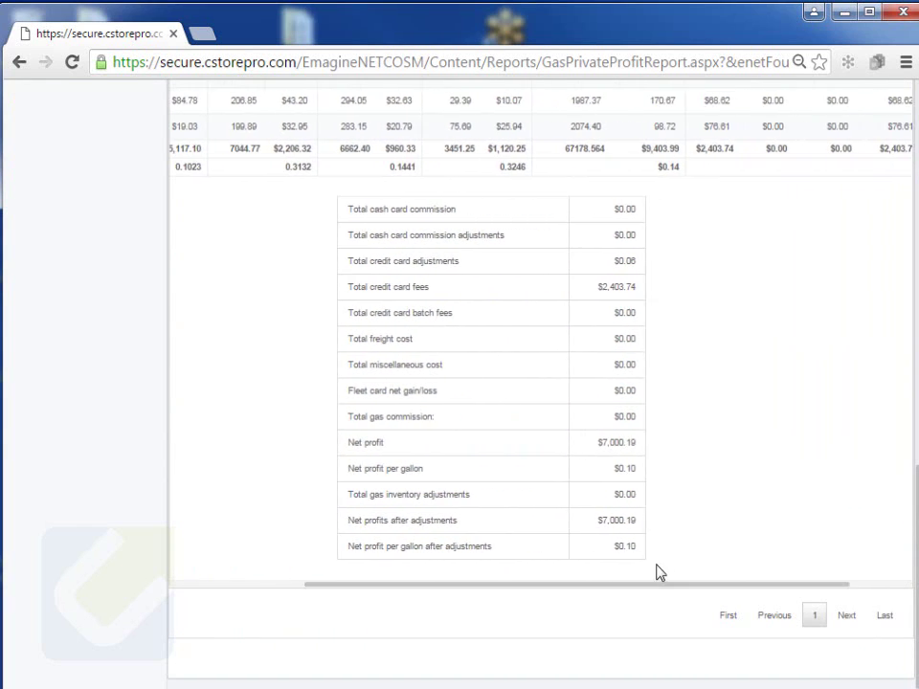
double_click(627, 547)
left_click_drag(545, 588, 307, 587)
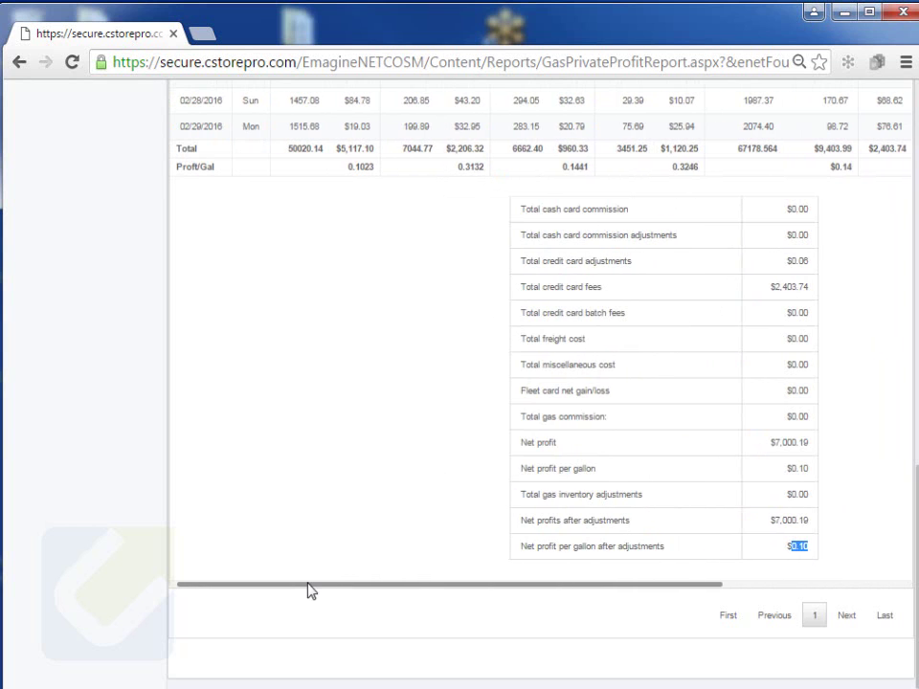
Step: Run the Sales Log for the same February 2016 range and review its totals, daily averages and 30-day projections
left_click_drag(916, 469, 914, 95)
left_click(408, 250)
left_click(383, 275)
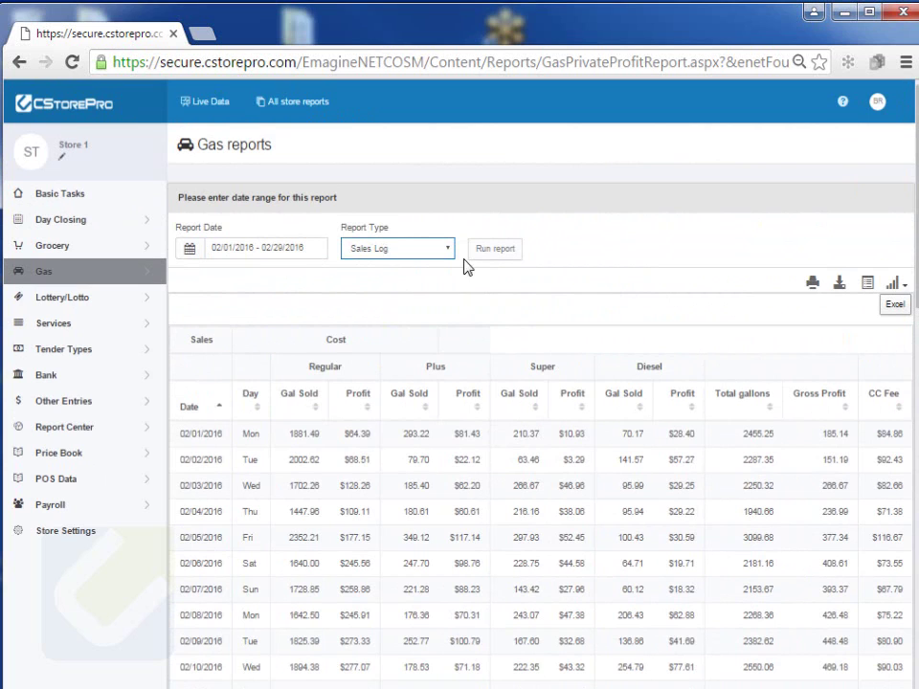
left_click(495, 251)
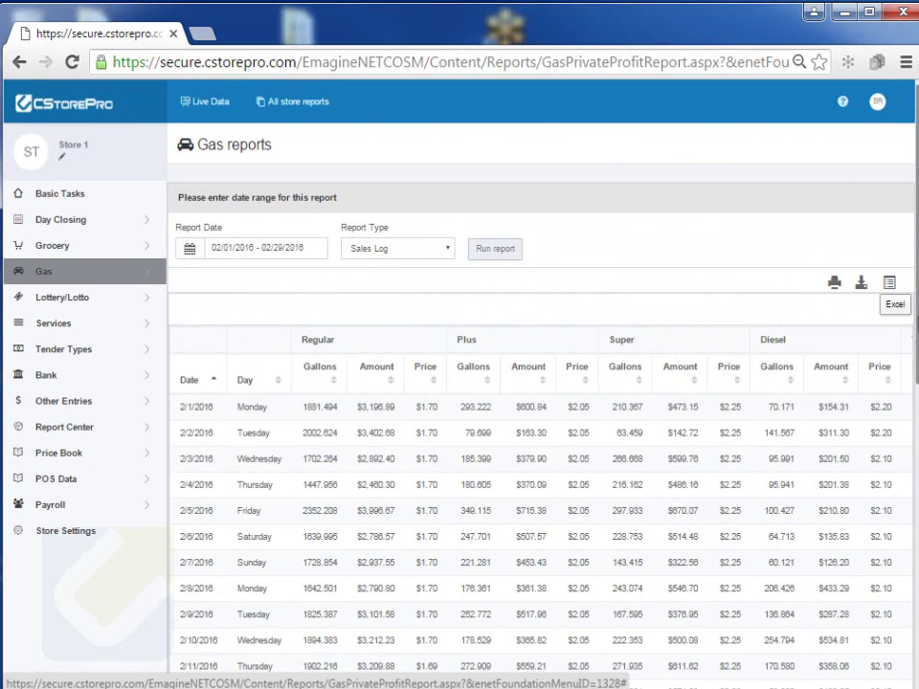
scroll(908, 386, "down", 6)
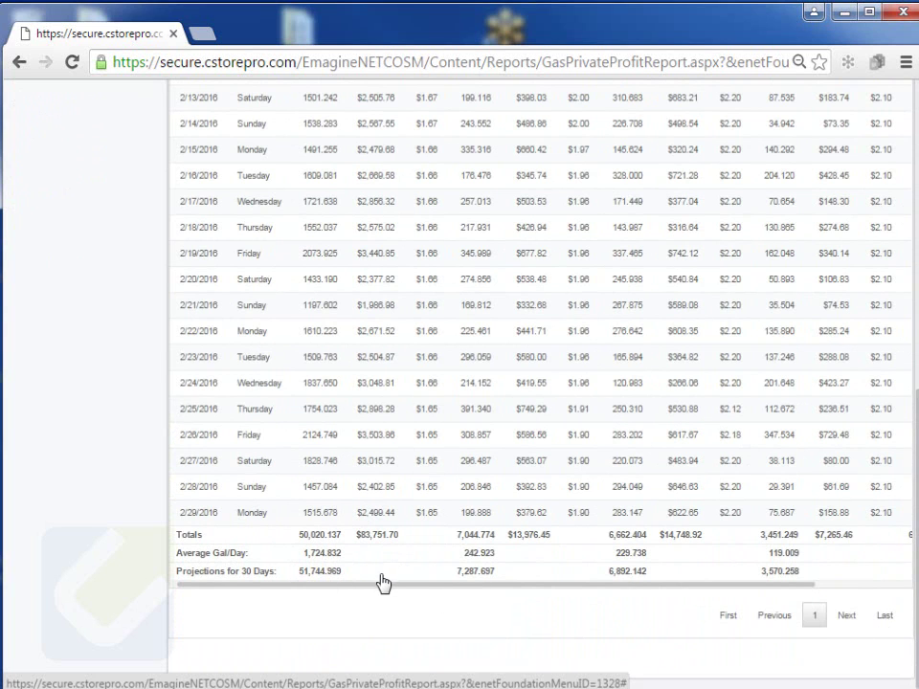
Step: Run the Sales Log for This Month and review the 30-day projections for each fuel grade and the total
scroll(889, 288, "up", 10)
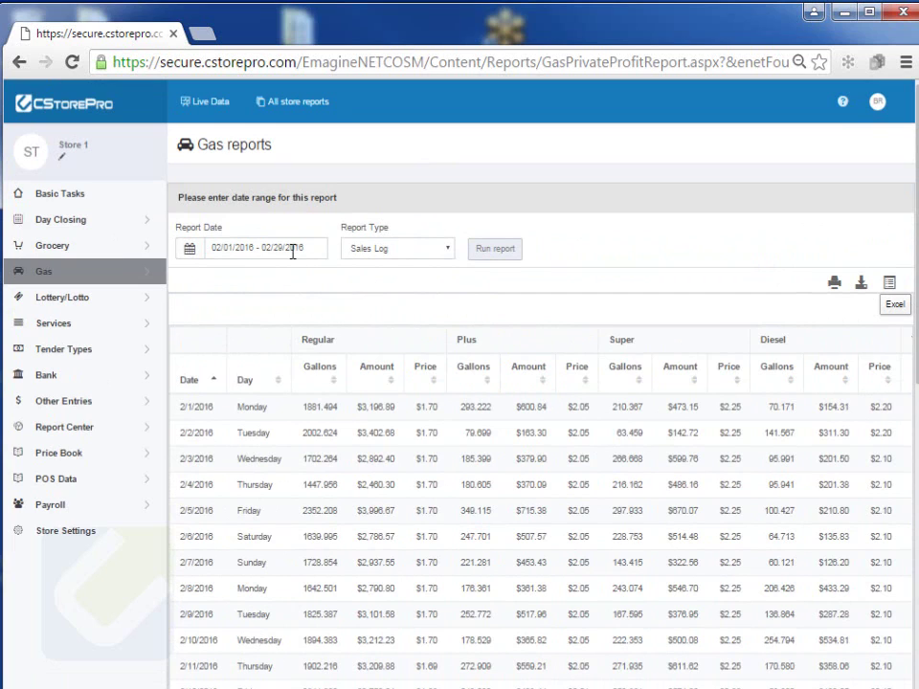
left_click(317, 246)
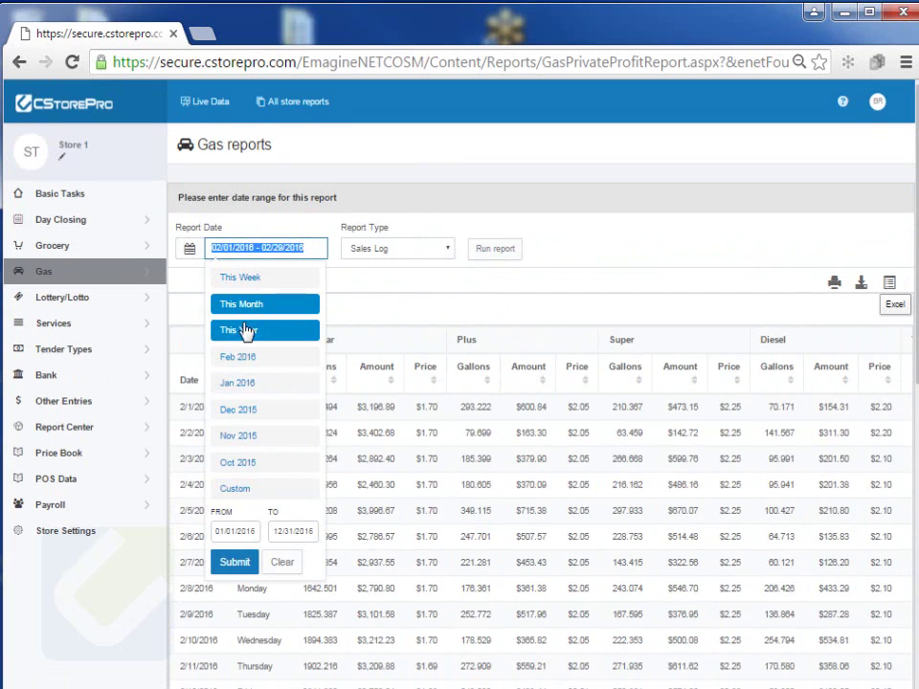
left_click(304, 305)
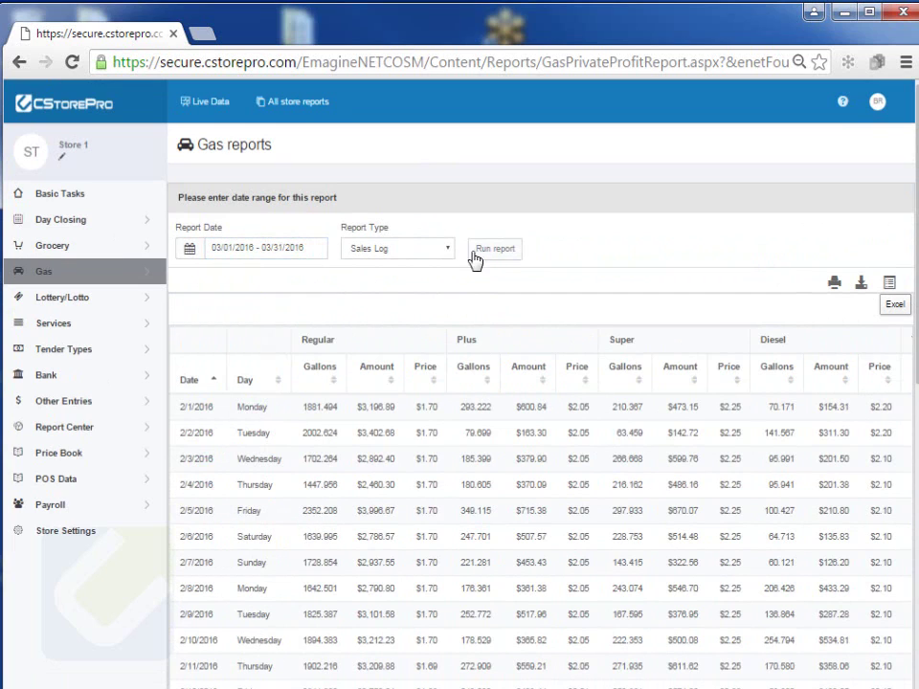
left_click(483, 250)
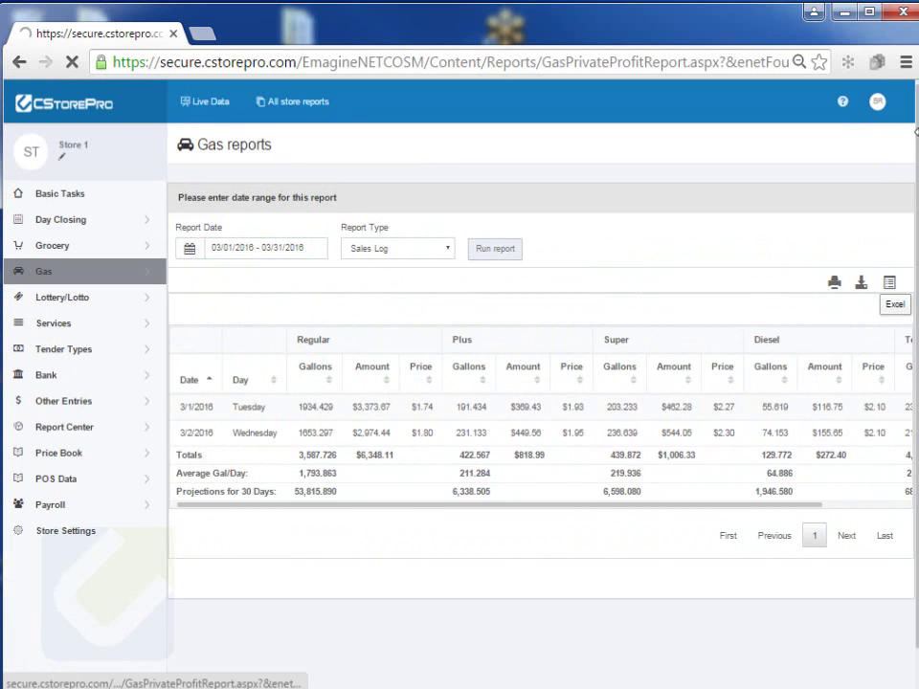
scroll(909, 182, "down", 1)
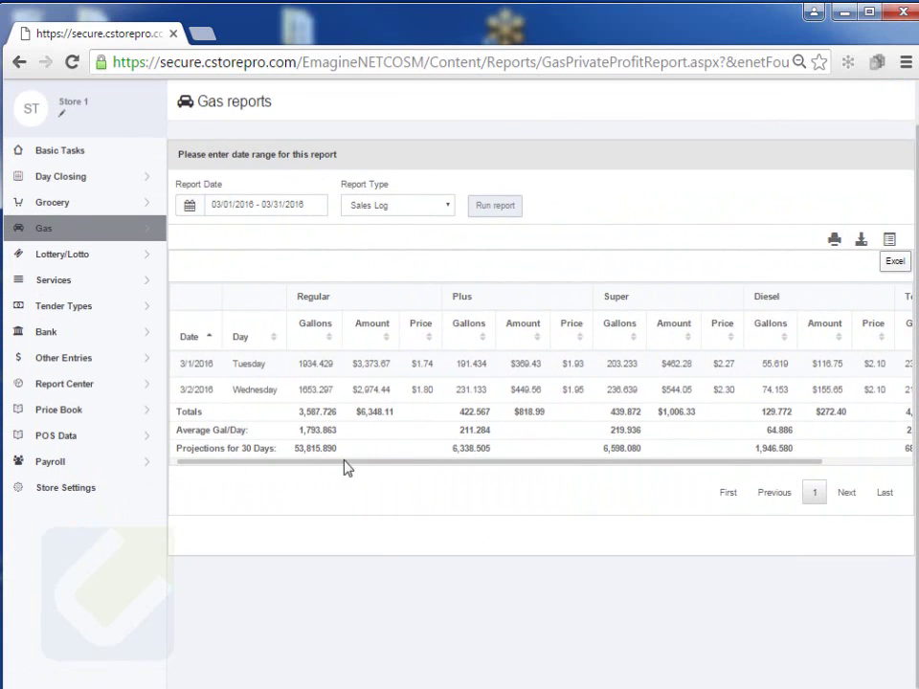
left_click_drag(767, 464, 886, 461)
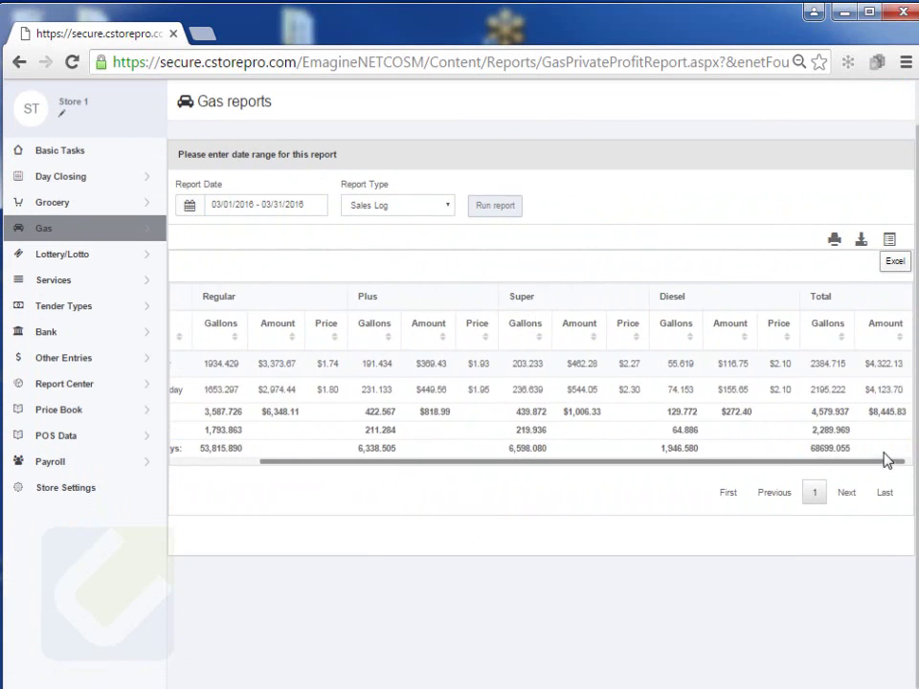
left_click_drag(786, 461, 502, 461)
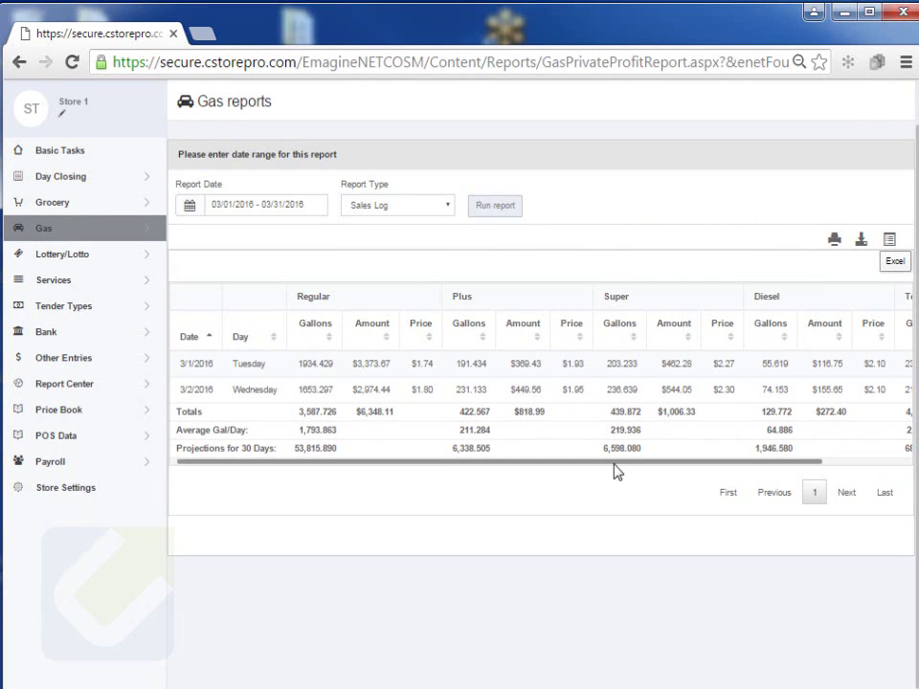
Step: Open the Day Closing dashboard to view its critical control points
left_click(102, 182)
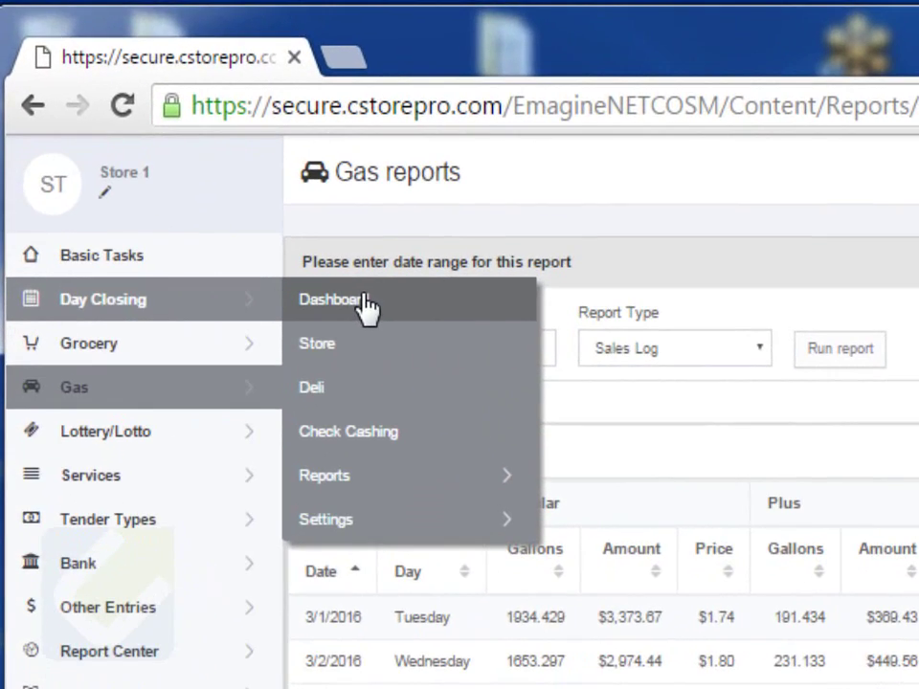
left_click(364, 301)
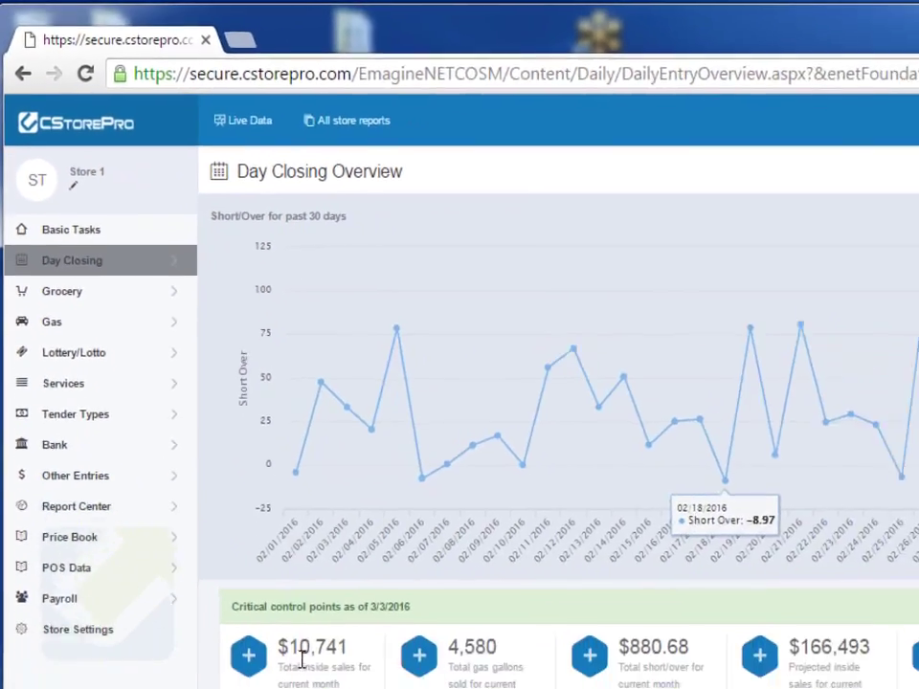
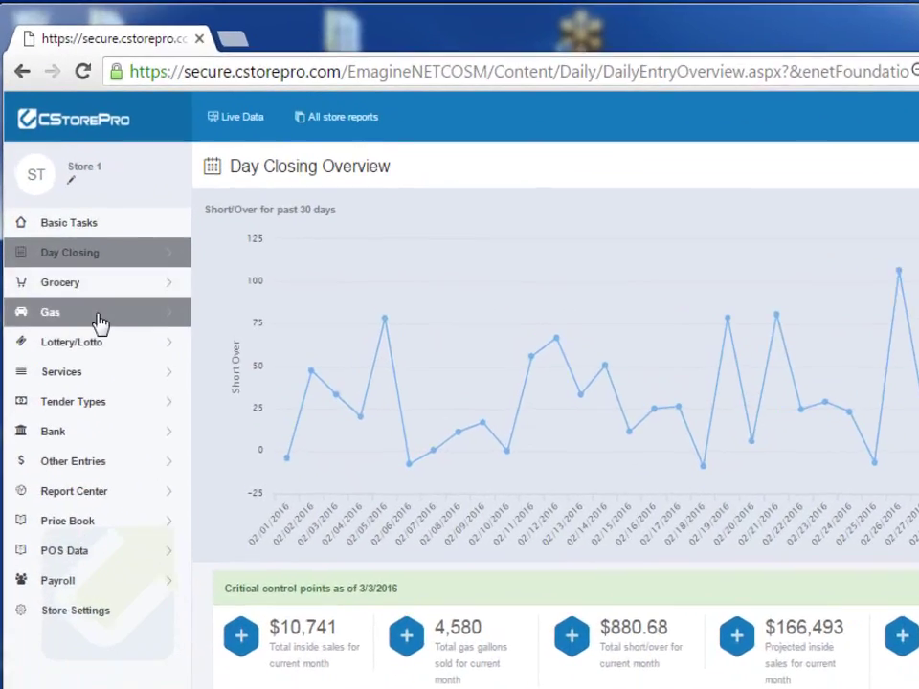
Step: Return to the gas reports, run the Jobber Log for Feb 2016, and check the balance on 2/29/2016
left_click(100, 324)
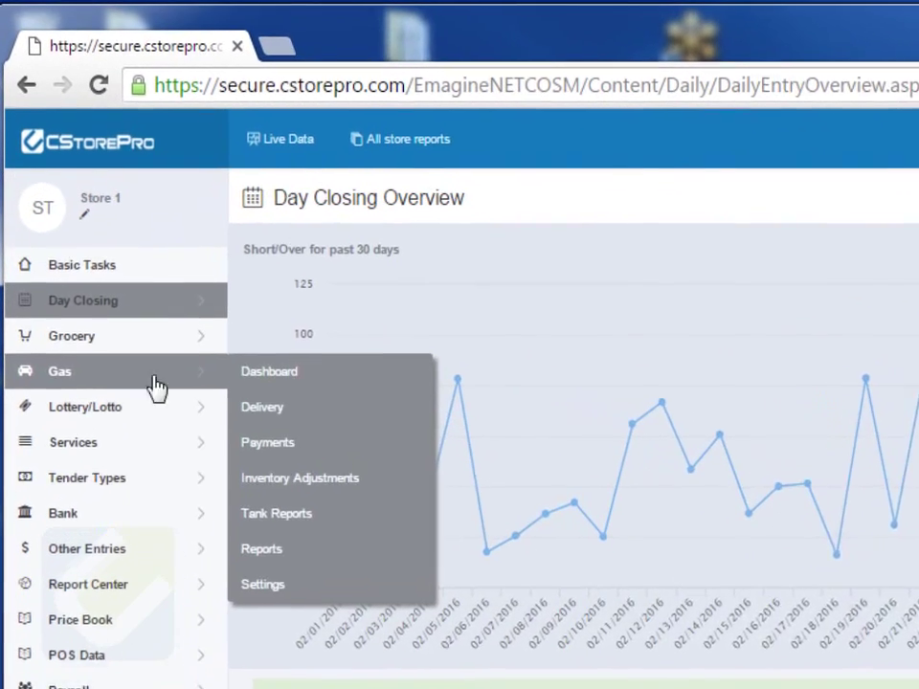
left_click(268, 470)
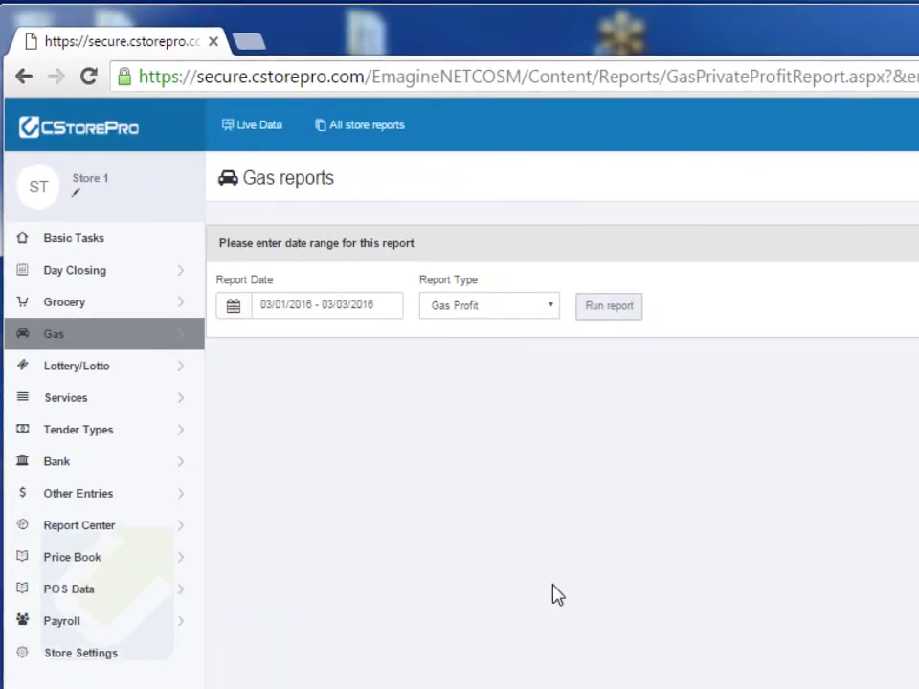
left_click(270, 250)
left_click(244, 356)
left_click(383, 247)
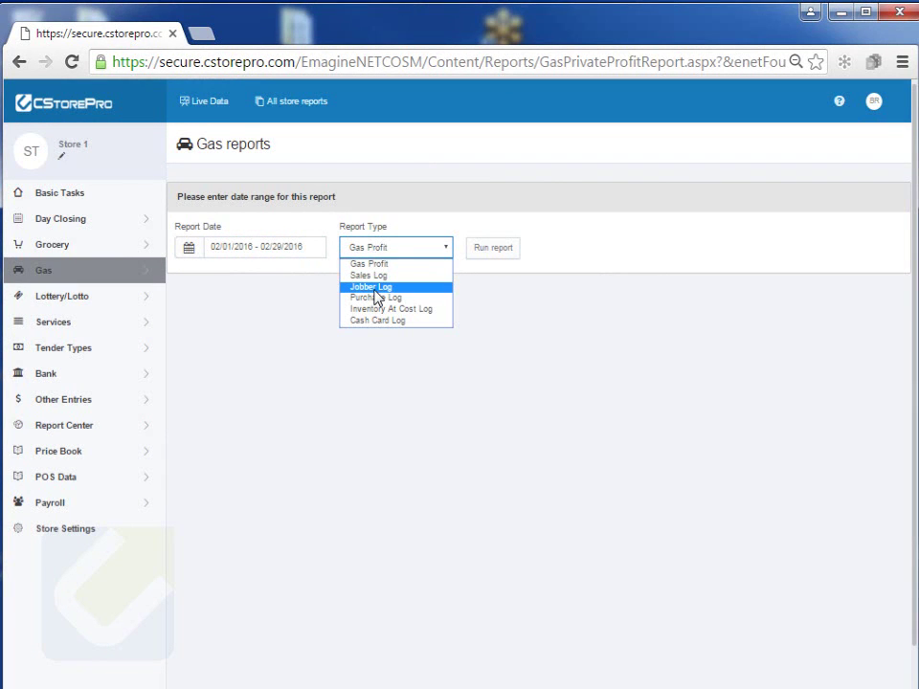
left_click(374, 287)
left_click(493, 249)
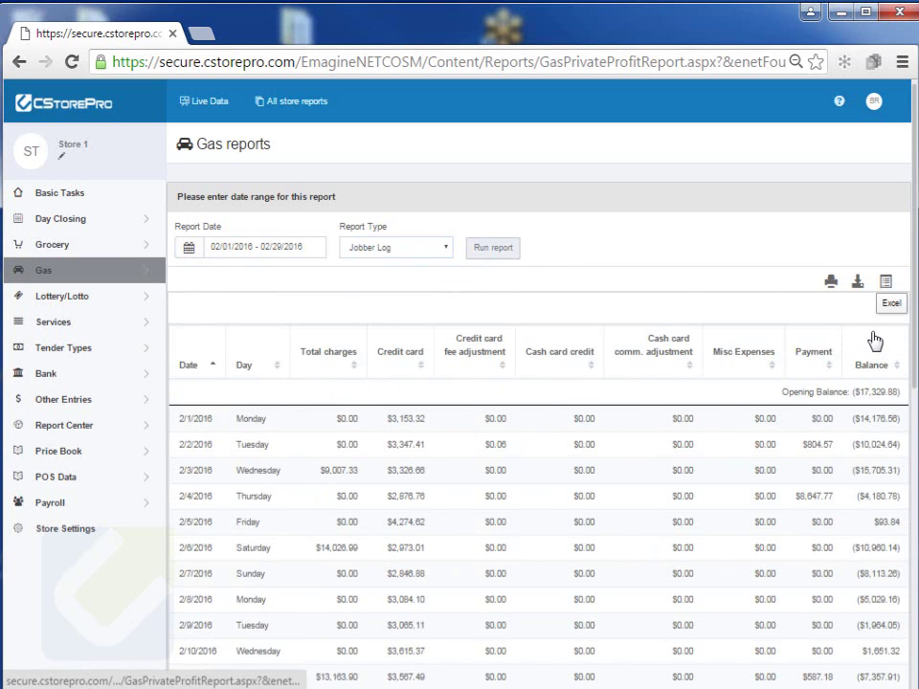
scroll(903, 537, "down", 7)
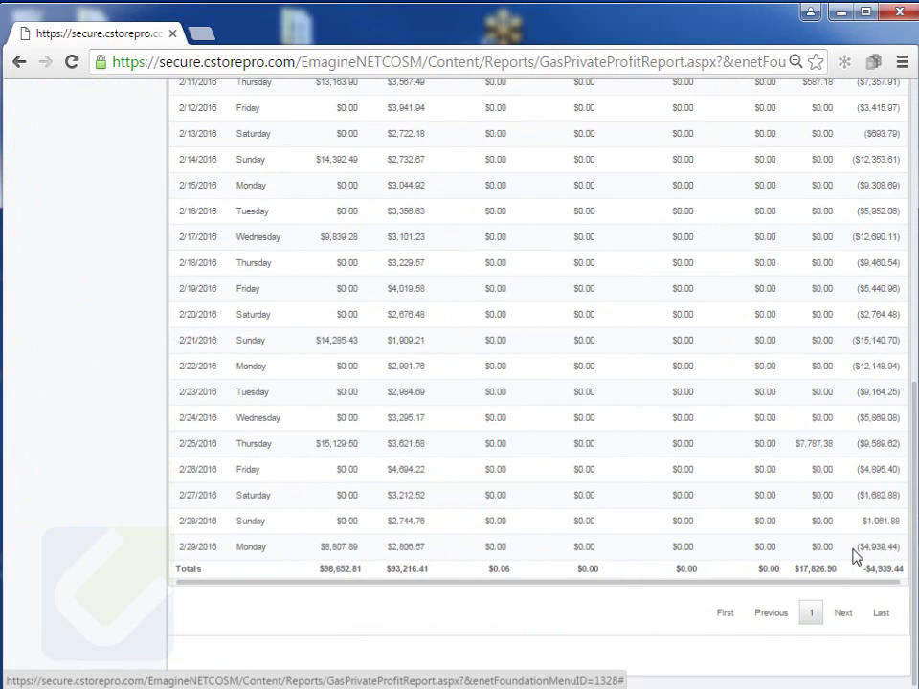
left_click_drag(862, 551, 894, 545)
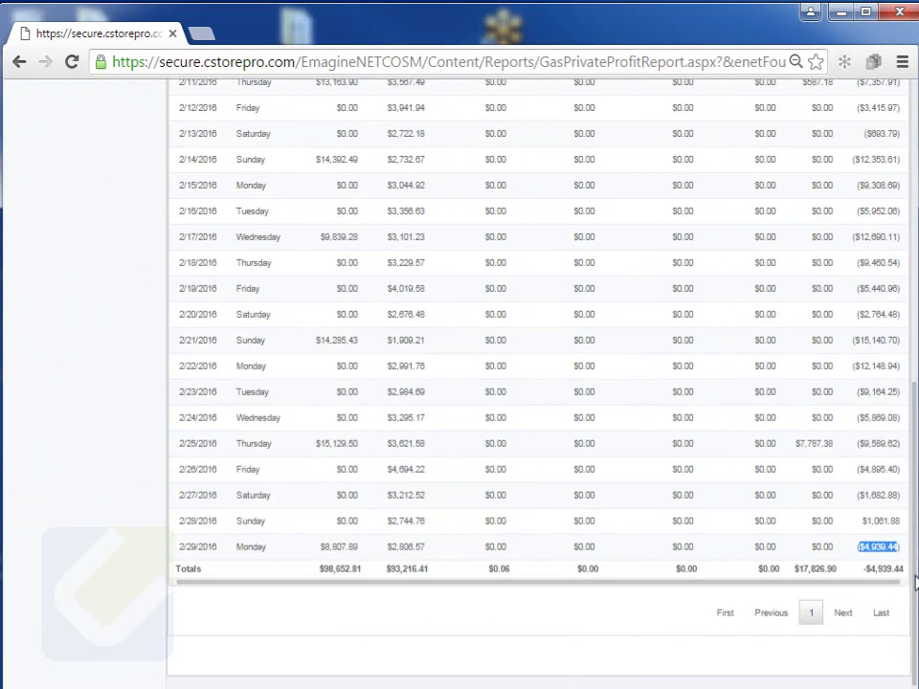
left_click_drag(914, 577, 915, 573)
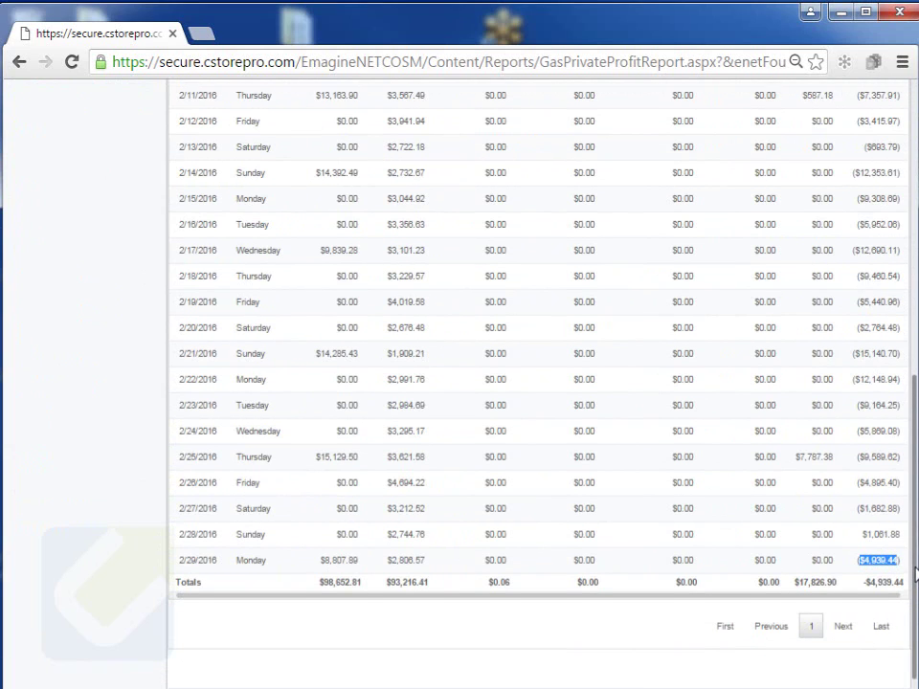
Step: Run the Purchase Log for the same February range and examine the Regular in-tank gallons, purchases, cost and weighted cost
scroll(914, 574, "up", 10)
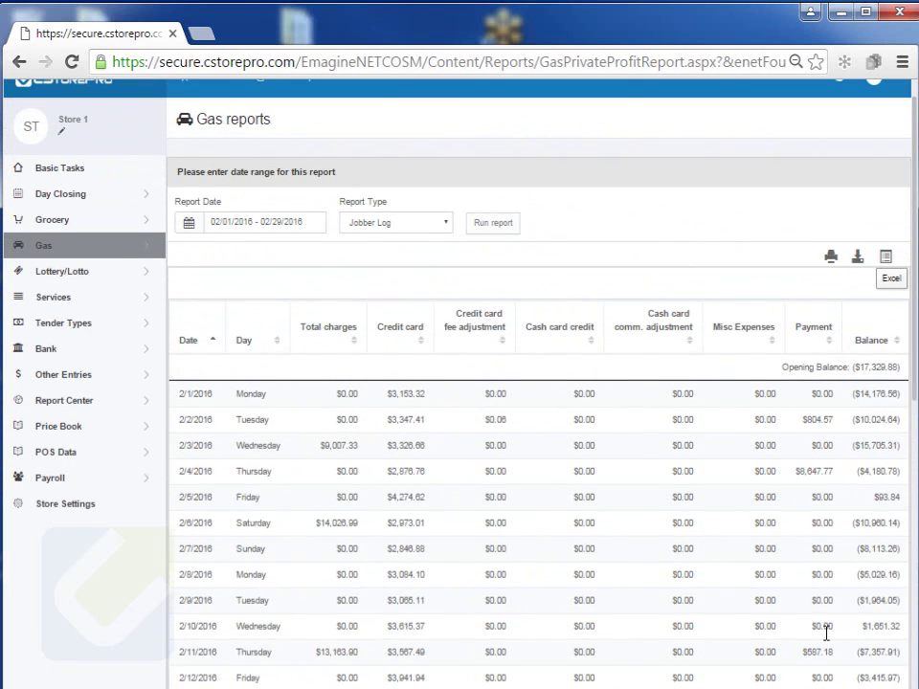
left_click(443, 227)
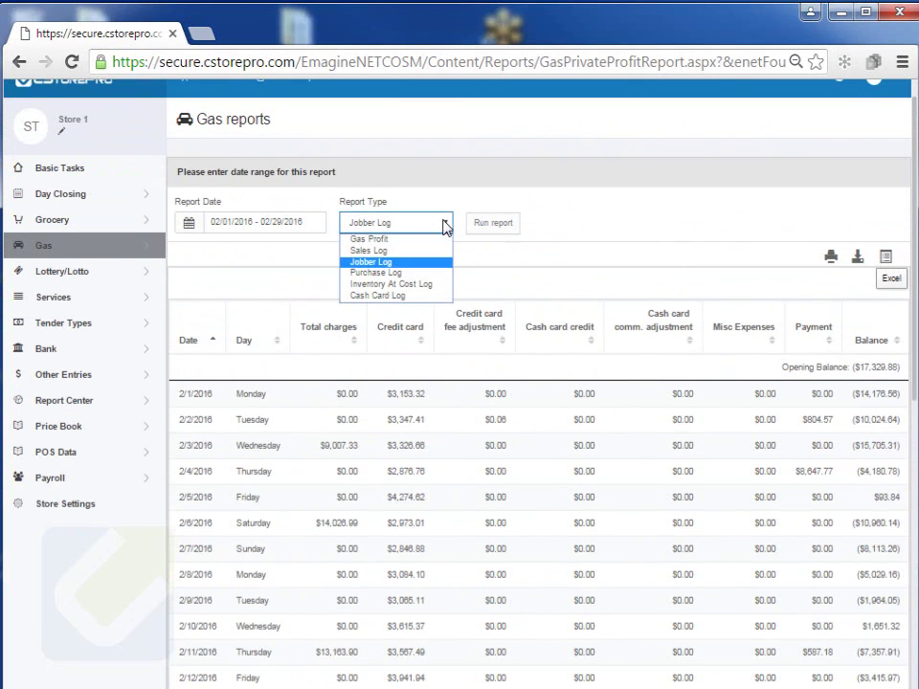
left_click(419, 272)
left_click(495, 223)
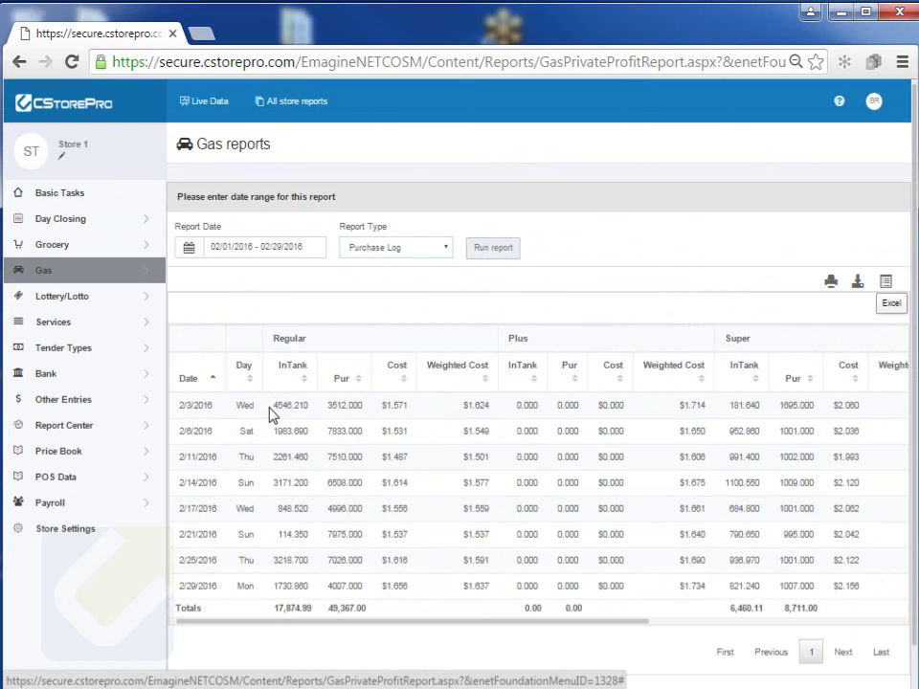
left_click_drag(272, 404, 405, 405)
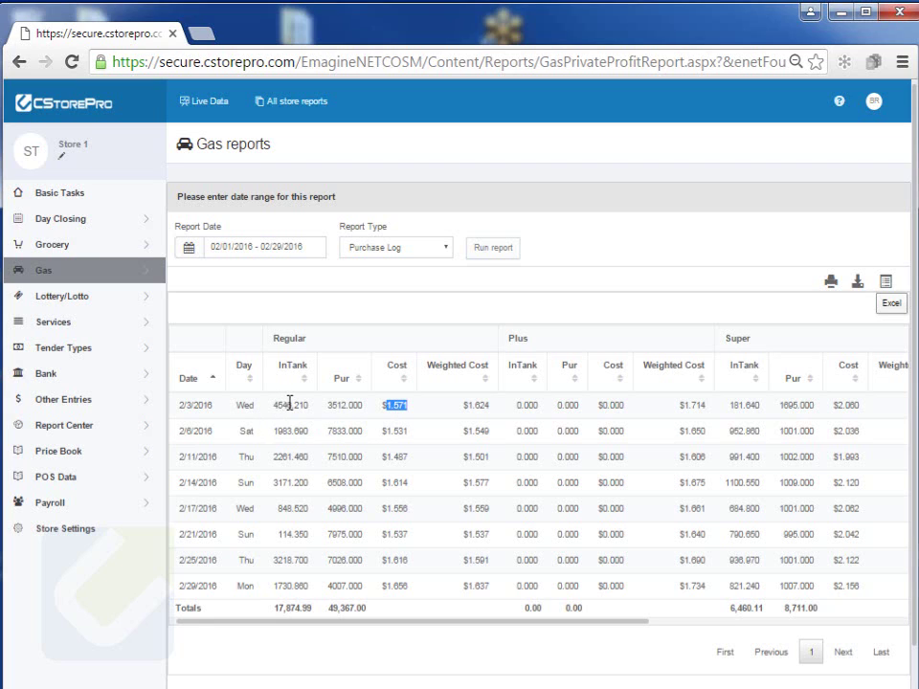
double_click(481, 405)
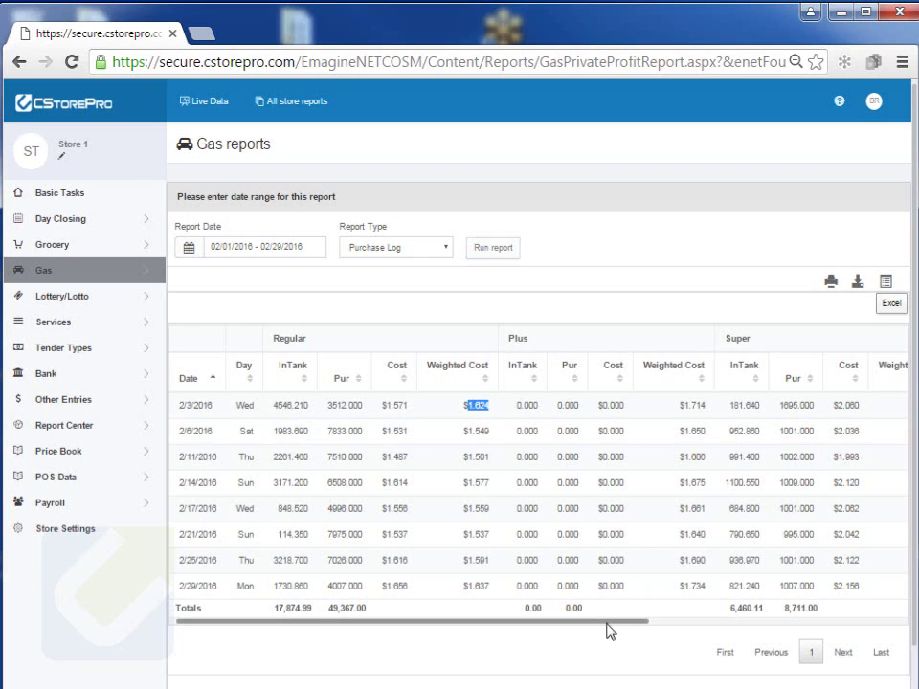
left_click_drag(608, 623, 691, 624)
left_click_drag(607, 624, 484, 599)
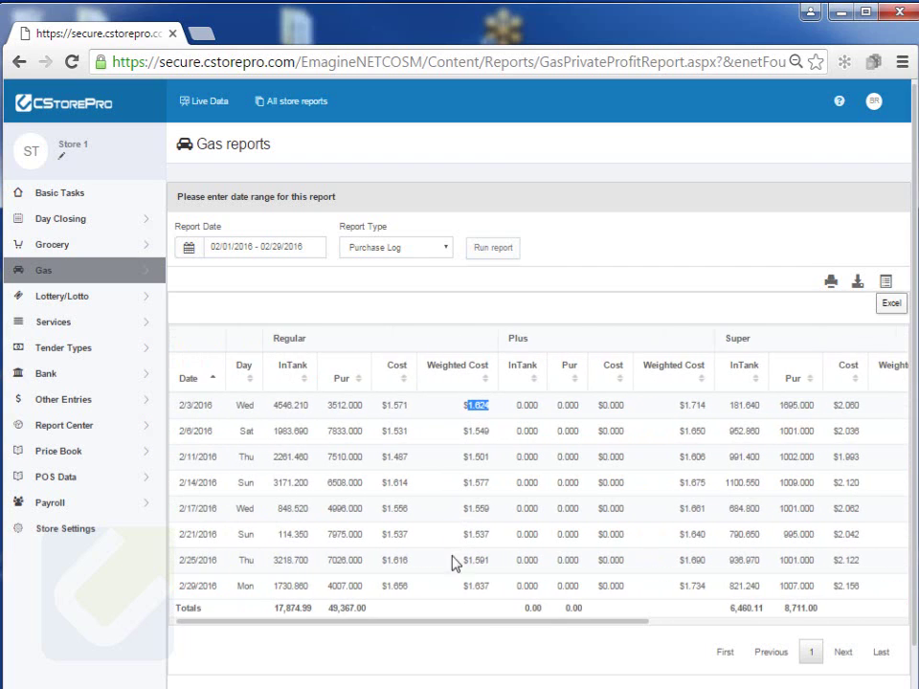
double_click(477, 587)
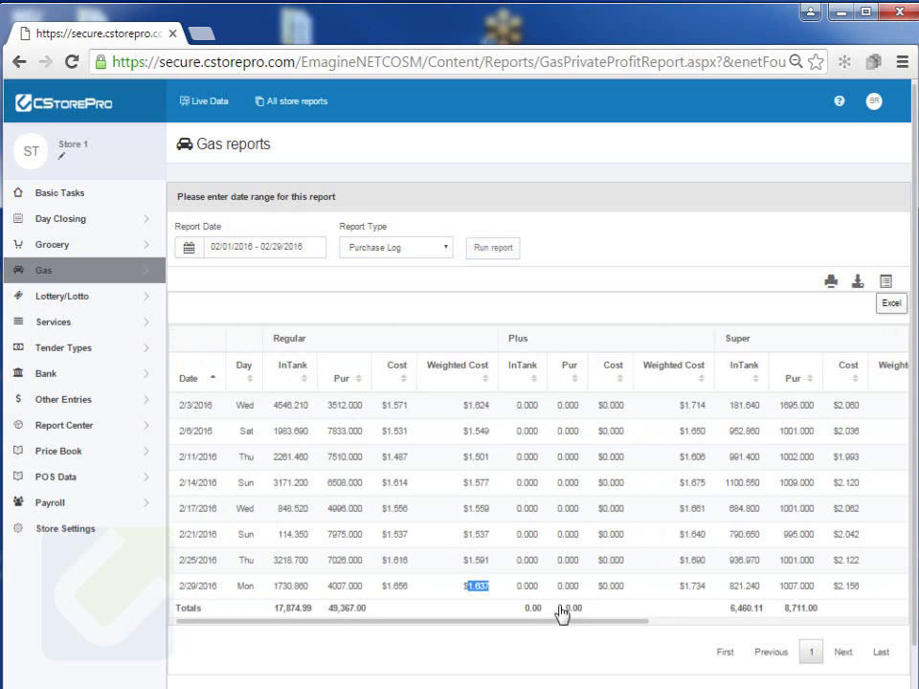
Step: Run the Inventory At Cost Log for the same February range and check the Regular cost and amount on 2/29/2016
left_click(400, 249)
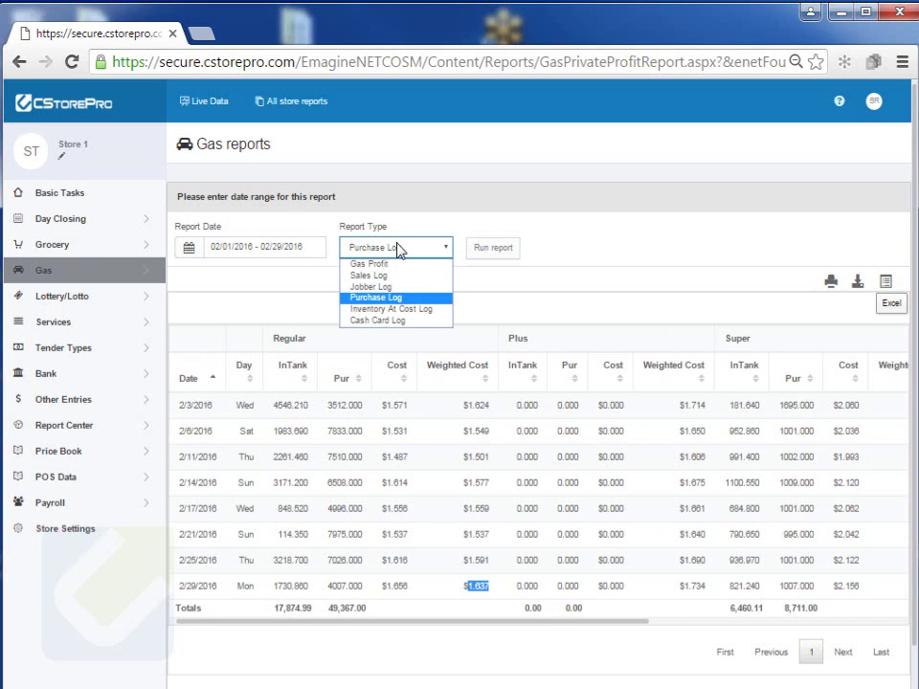
left_click(392, 310)
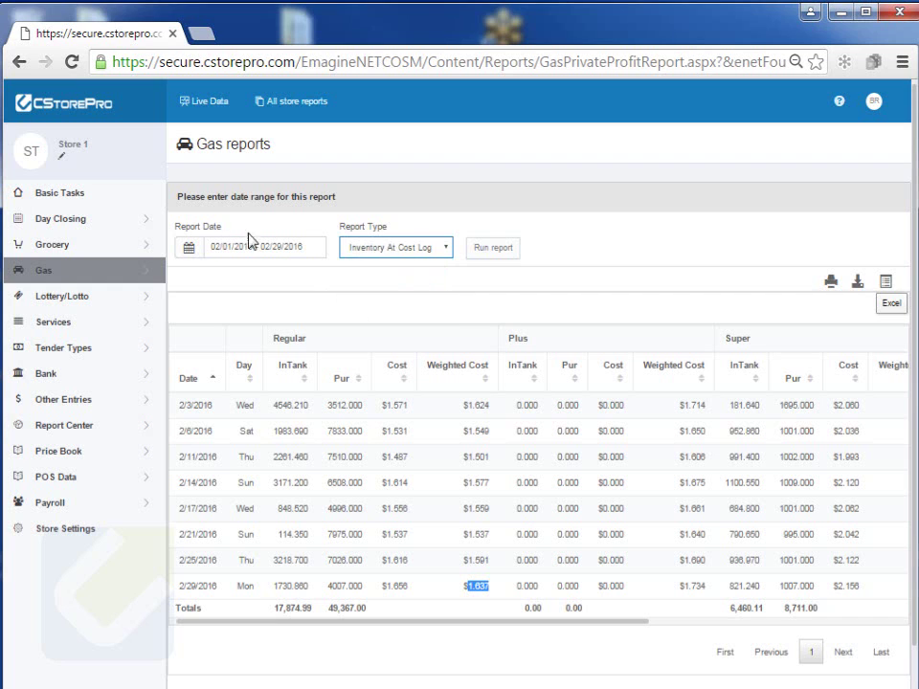
left_click(501, 251)
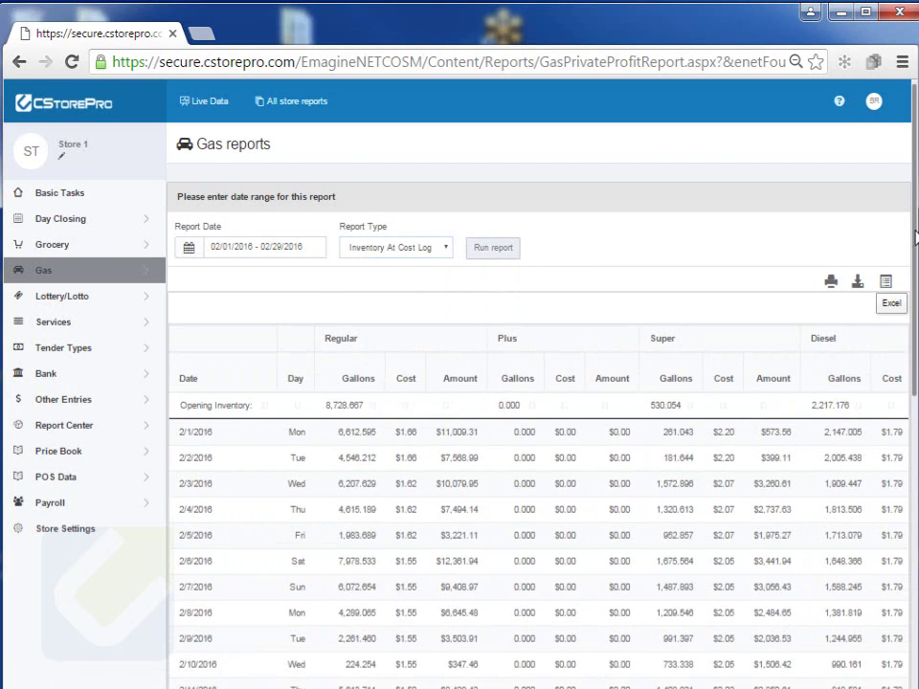
scroll(914, 230, "down", 6)
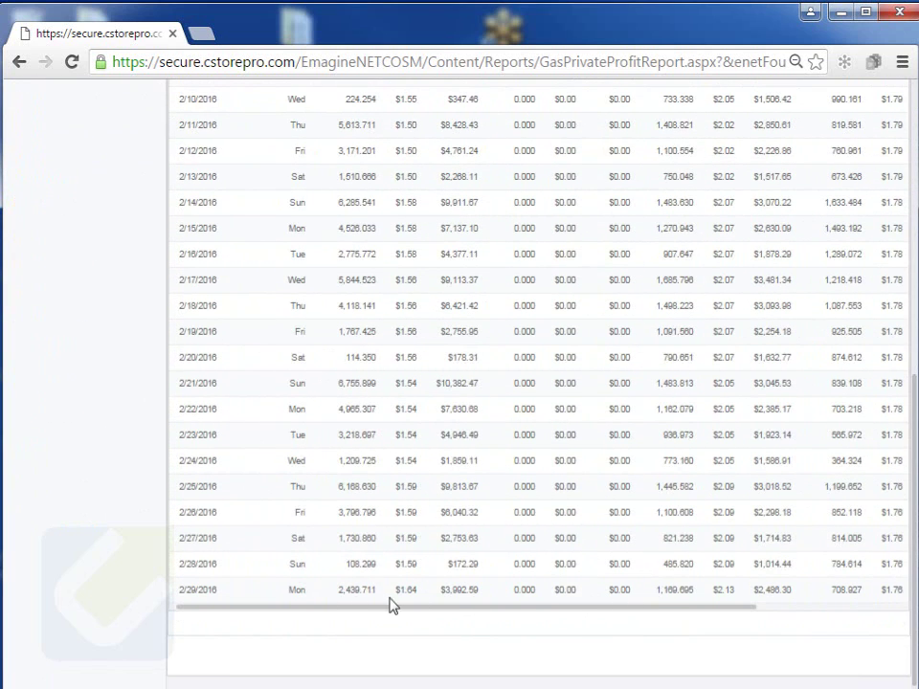
scroll(907, 523, "up", 5)
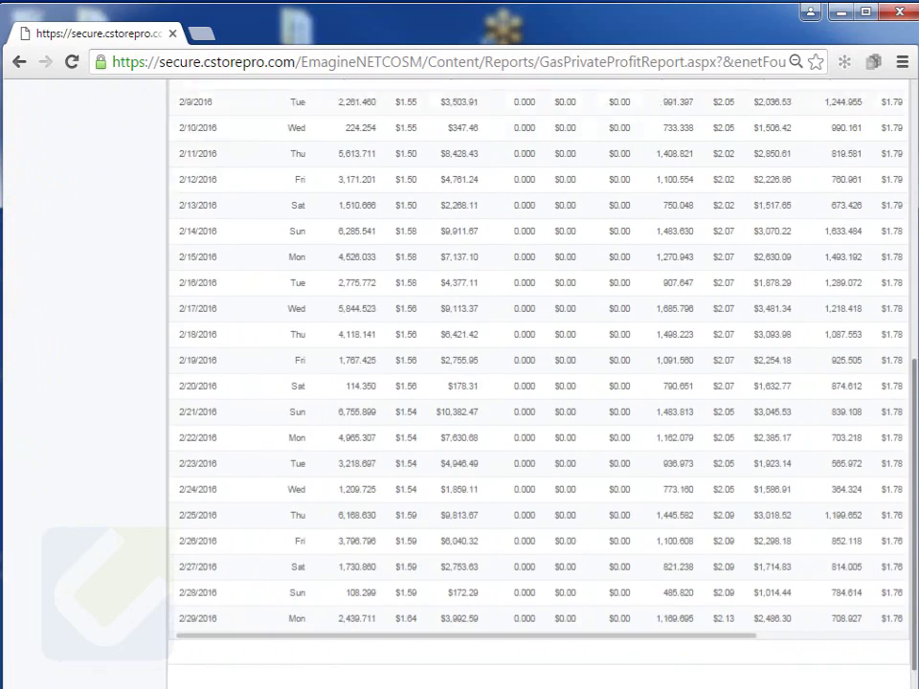
scroll(908, 498, "down", 6)
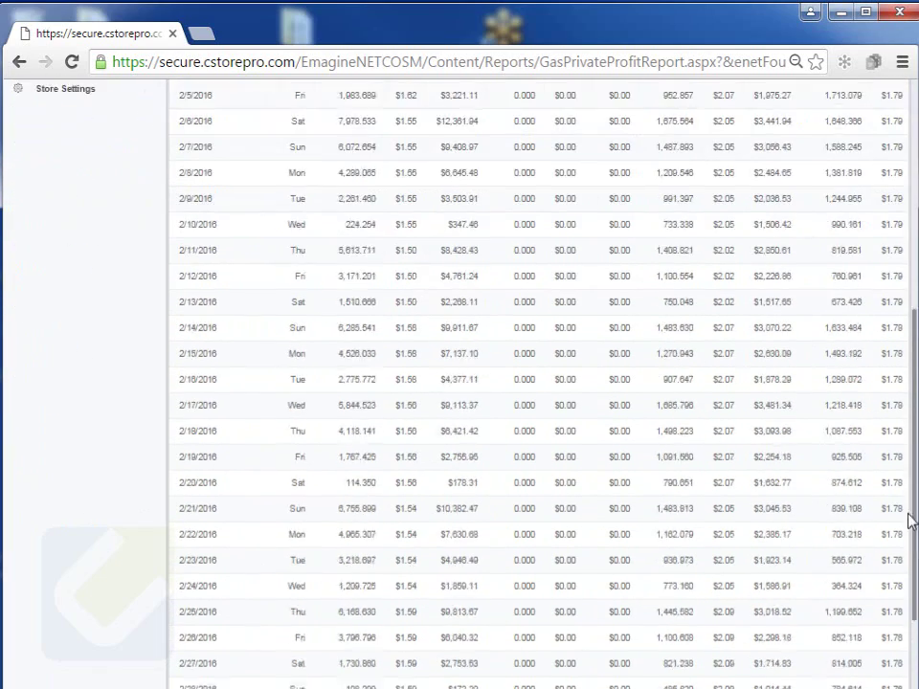
scroll(908, 539, "up", 5)
scroll(892, 523, "down", 6)
double_click(406, 589)
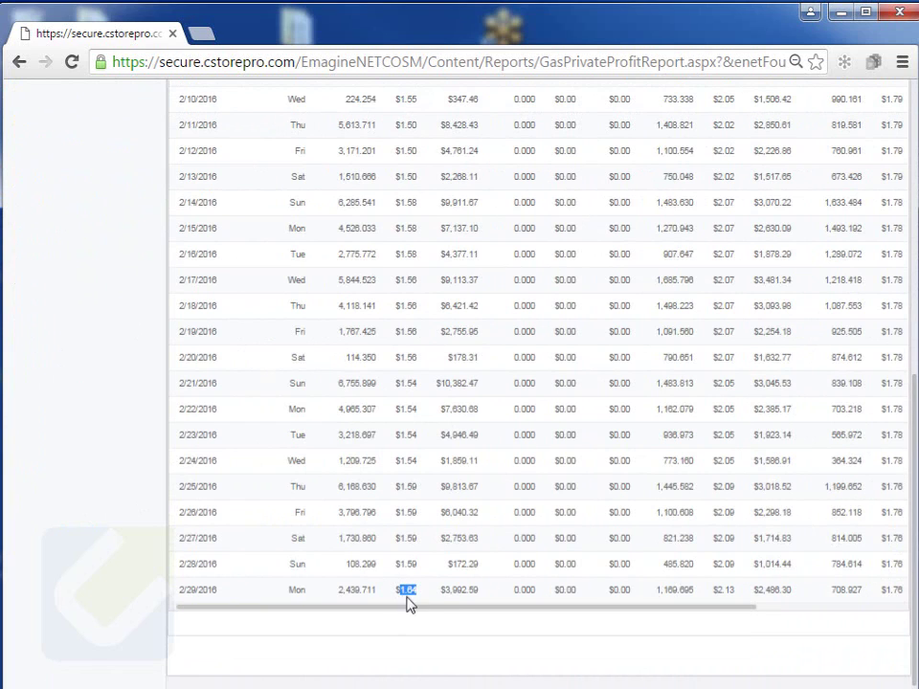
left_click(468, 600)
left_click_drag(469, 590, 464, 590)
Step: Rerun the Inventory At Cost Log for this month, 03/01/2016 - 03/31/2016
left_click_drag(913, 529, 592, 241)
left_click(311, 252)
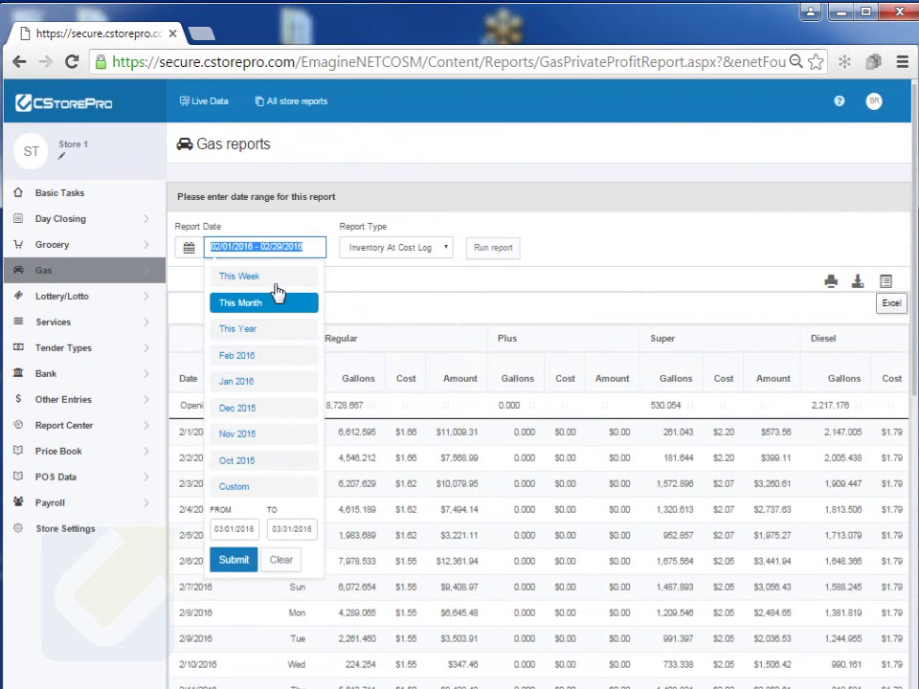
left_click(323, 303)
left_click(493, 247)
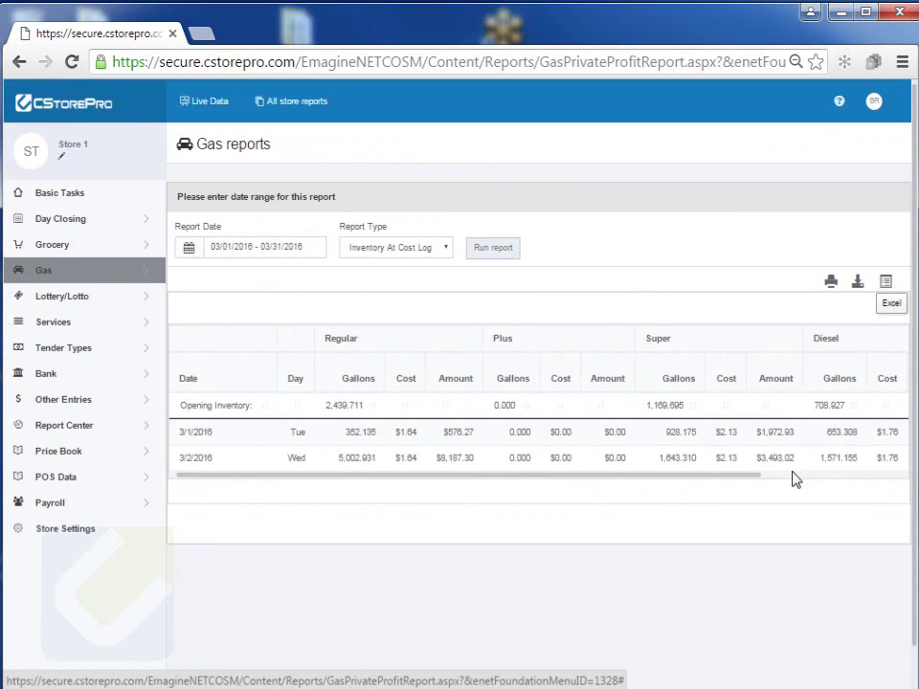
Step: Run the Cash Card Log for the March 2016 range and rerun it for Feb 2016
left_click(414, 253)
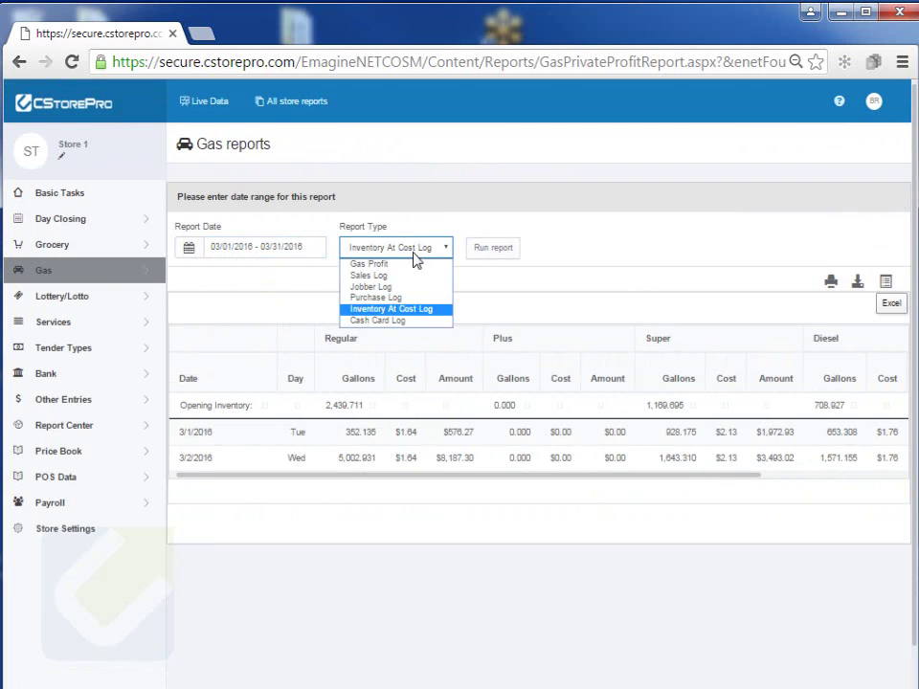
left_click(392, 321)
left_click(496, 250)
left_click(298, 250)
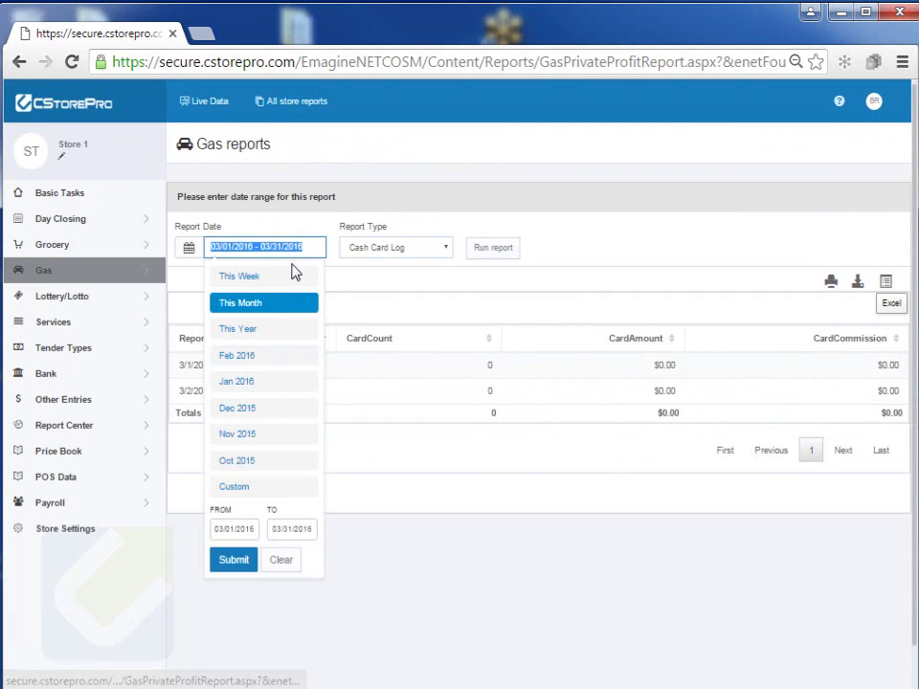
left_click(305, 354)
left_click(500, 250)
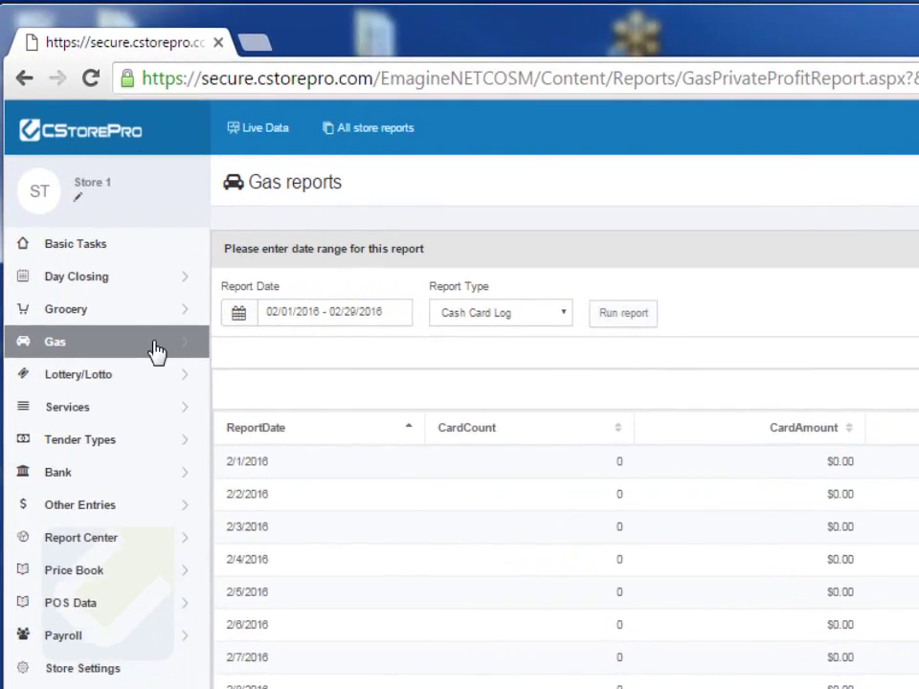
Step: Open the gas settings and review the price-change confirmation email field and the options for separate cash and credit card prices
left_click(124, 273)
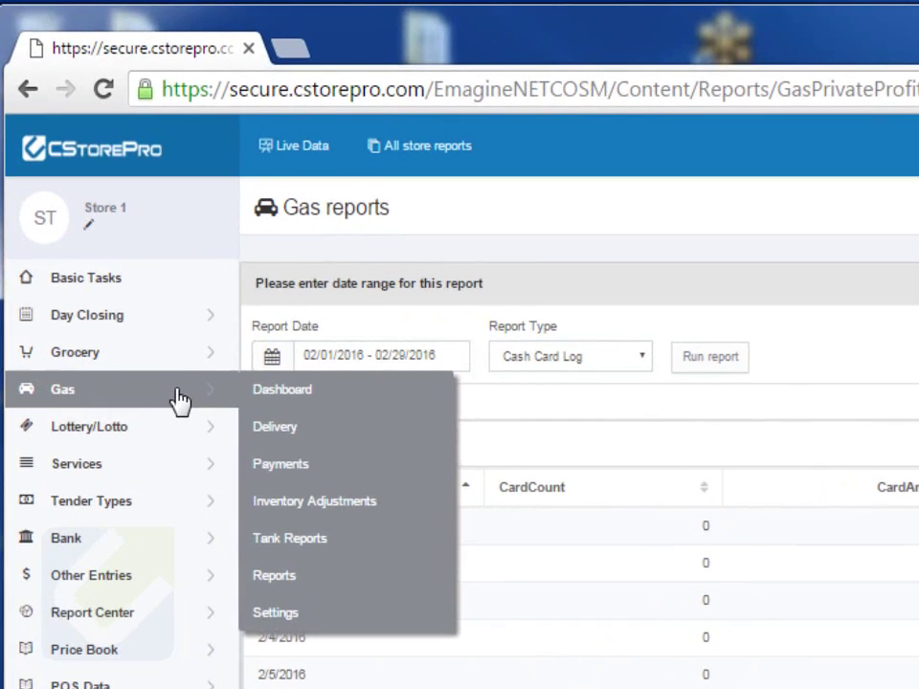
left_click(316, 629)
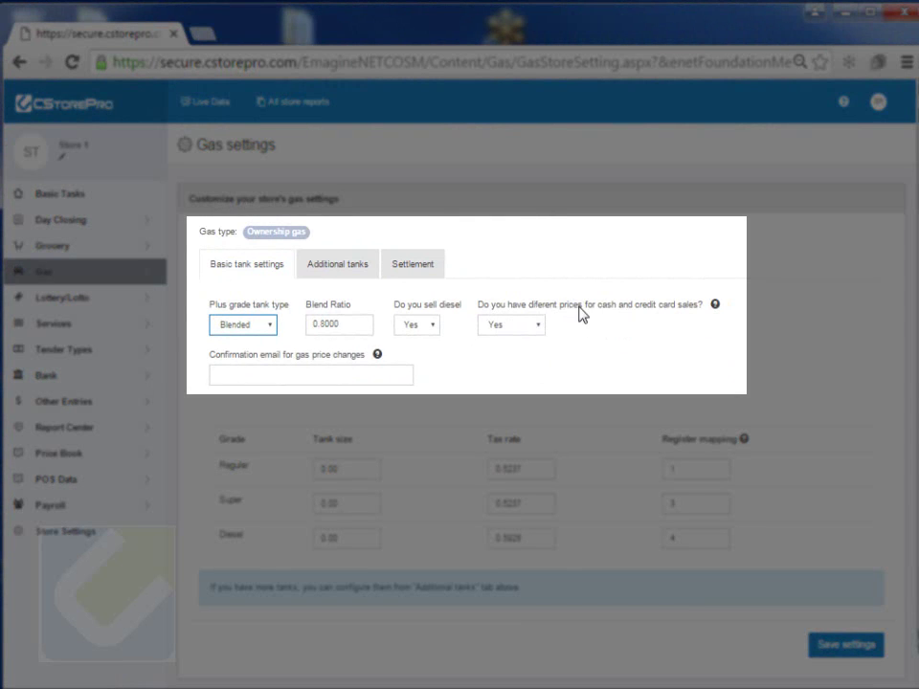
left_click(272, 375)
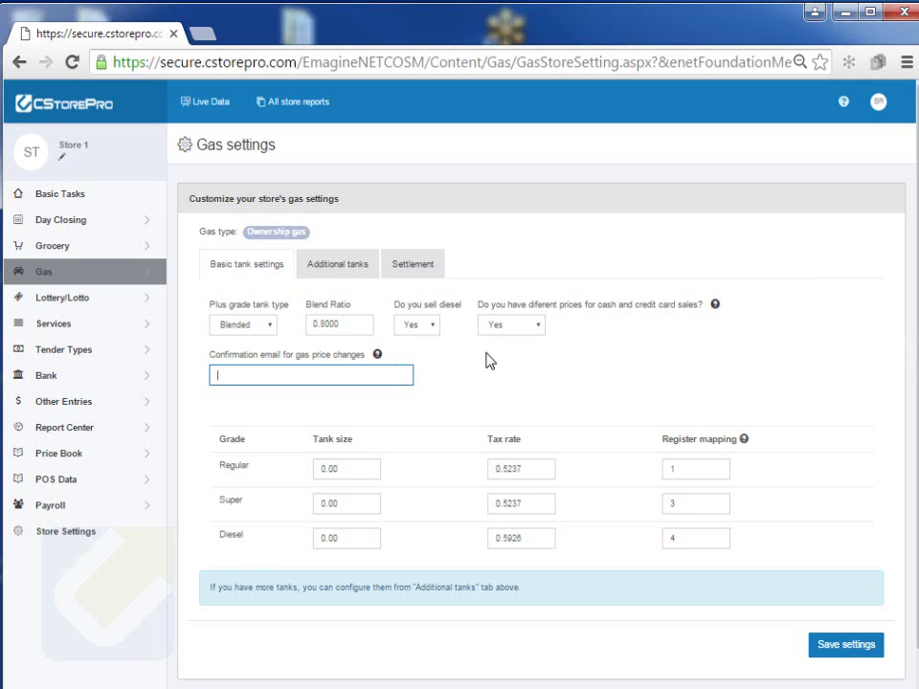
left_click(535, 328)
left_click(551, 341)
left_click(529, 330)
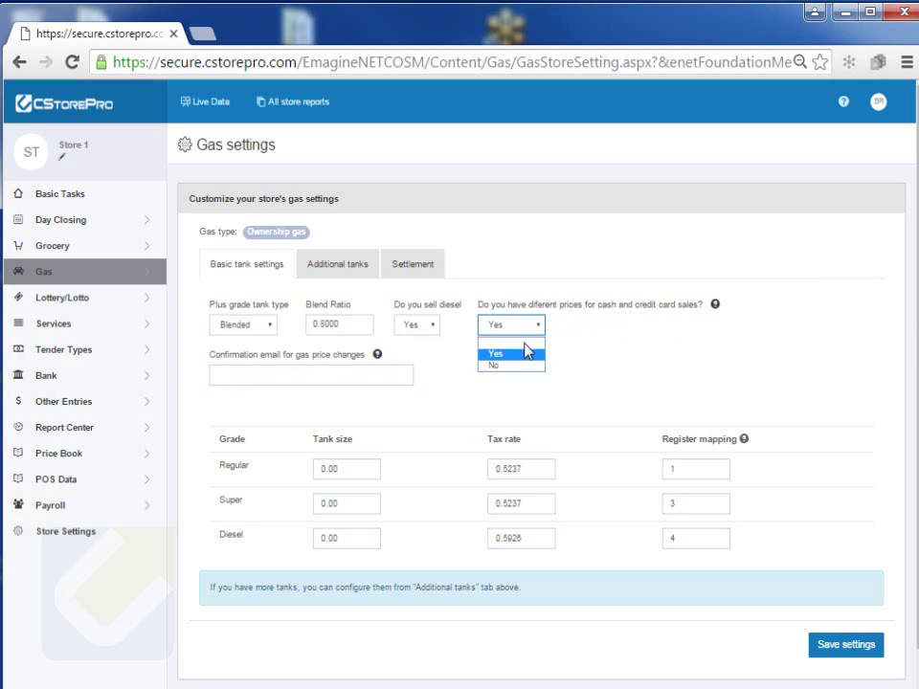
left_click(632, 373)
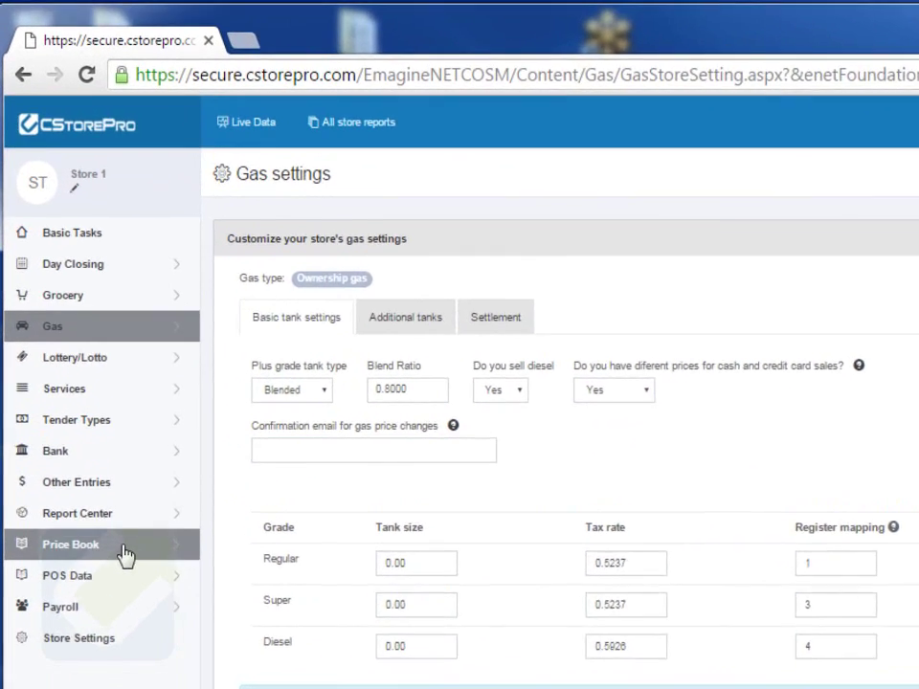
Step: Open the Price Book's gas price change page to view its cash and credit price fields, and return to Basic Tasks
left_click(106, 466)
left_click(321, 598)
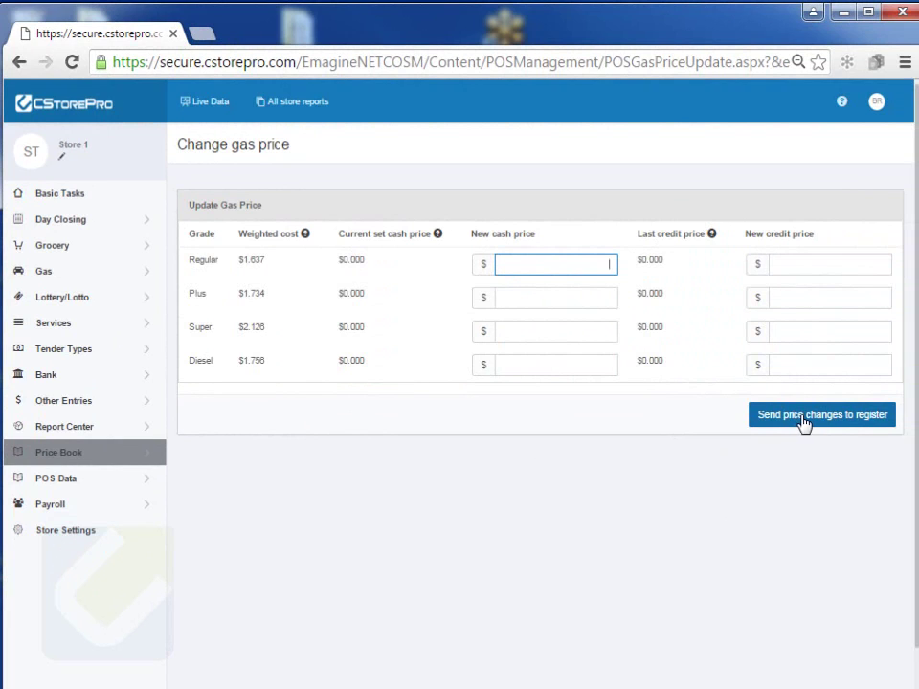
left_click(121, 190)
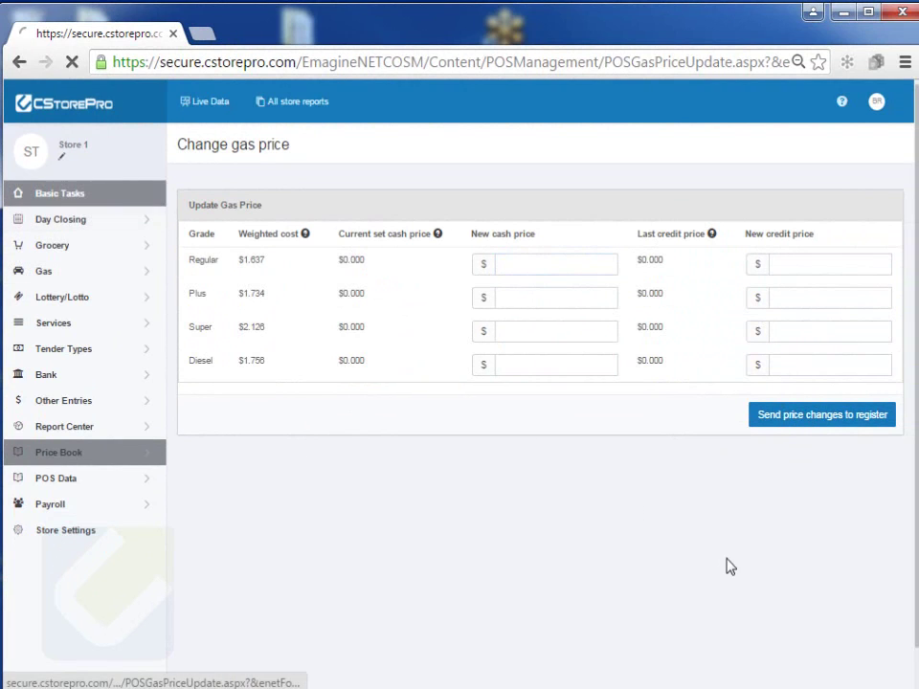